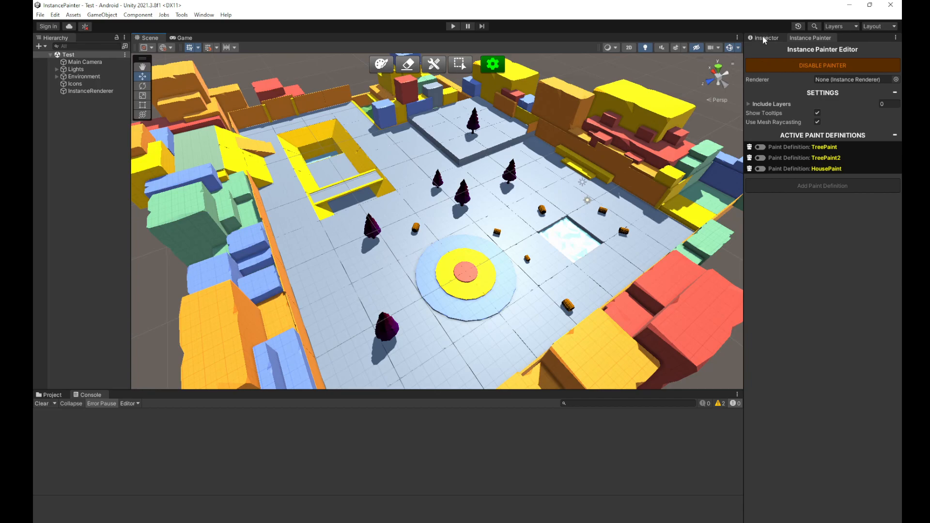
Look up the Instance Painter tool options and choose Enabled to show the painter editor.
click(209, 15)
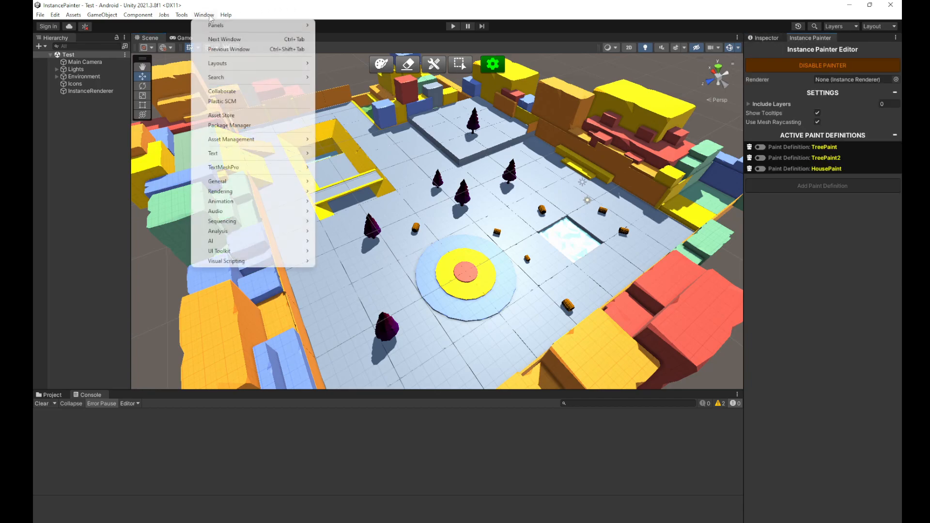
click(183, 16)
mouse_move(208, 26)
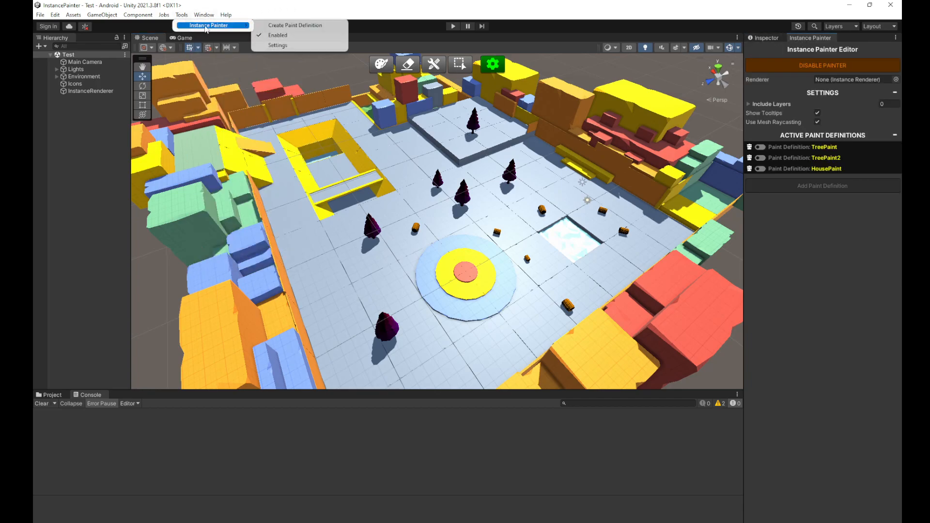
click(289, 35)
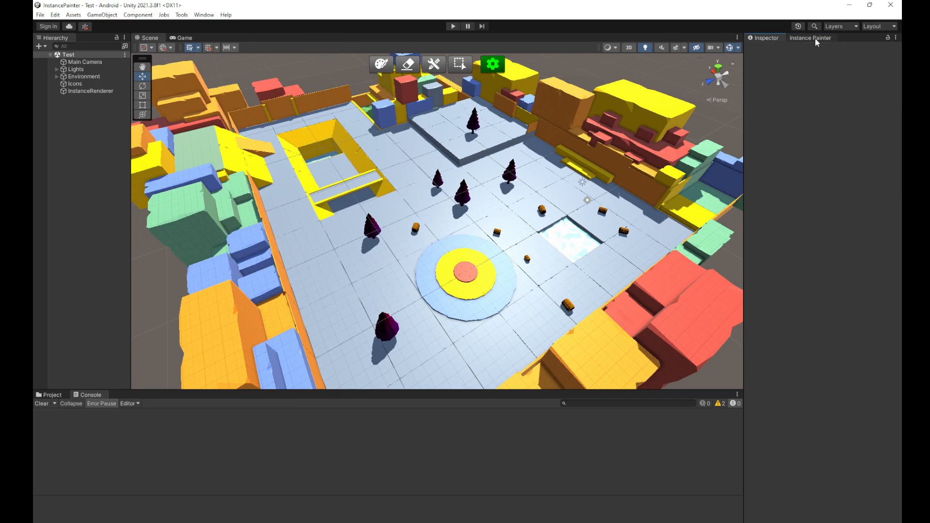
click(182, 15)
mouse_move(225, 26)
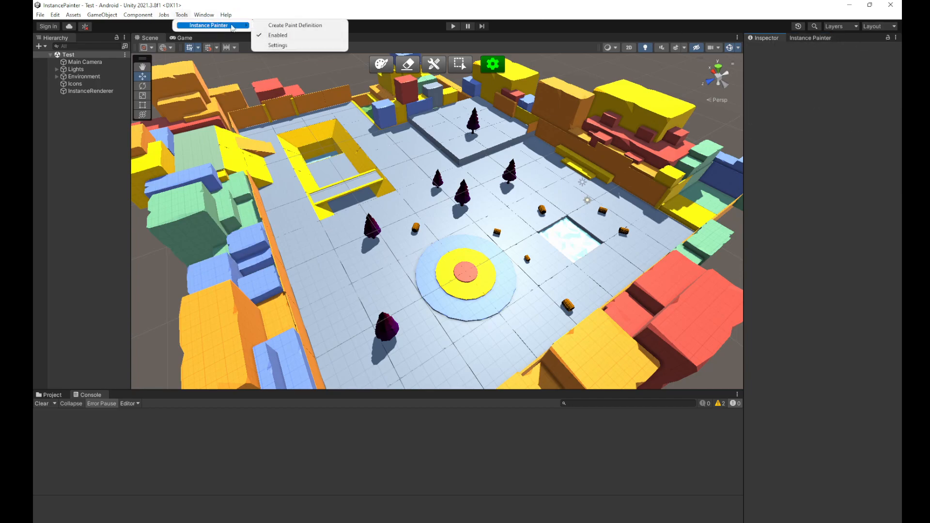
click(279, 35)
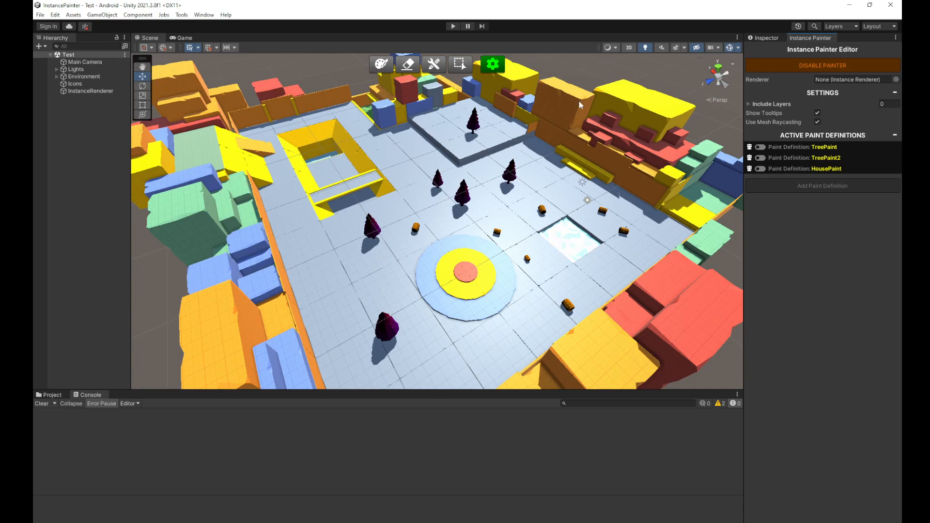
Examine the InstanceRenderer object's settings, clusters and modifiers, and return to the Instance Painter editor.
click(107, 92)
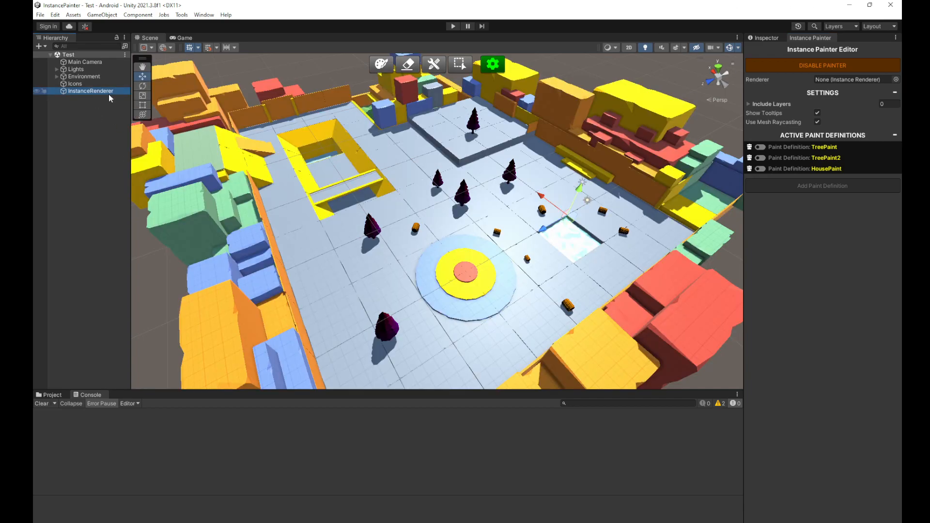
click(776, 37)
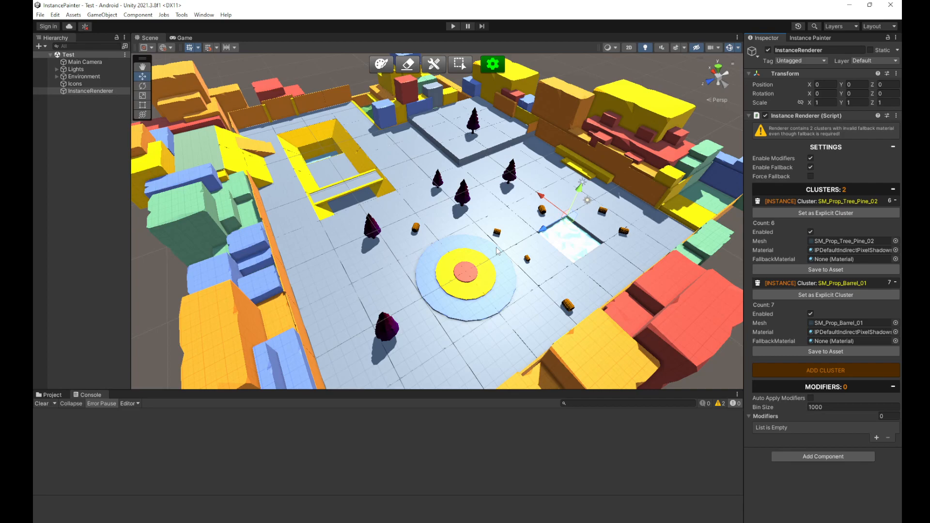
middle_drag(484, 191, 461, 215)
scroll(429, 223, up, 1)
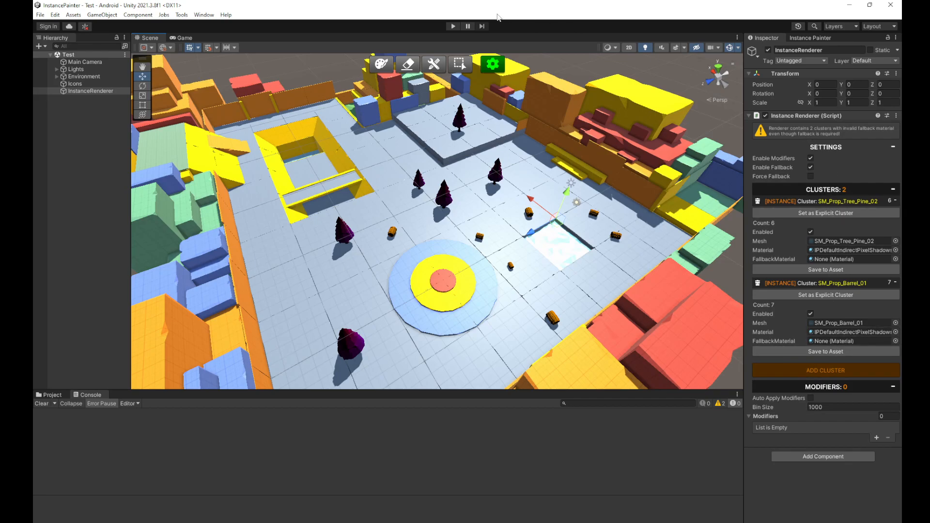
click(808, 40)
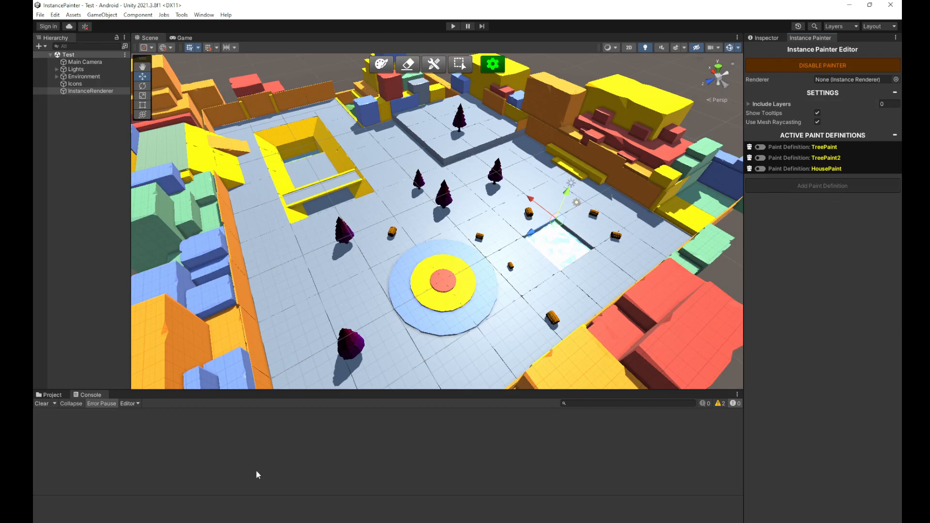
Open the Definitions folder inside _ASSETS in the project files.
click(60, 395)
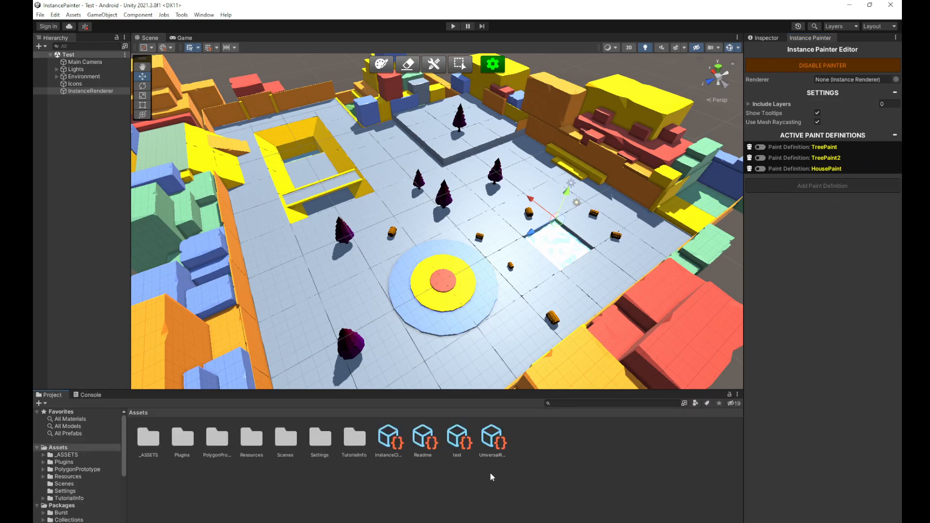
double_click(156, 445)
double_click(147, 439)
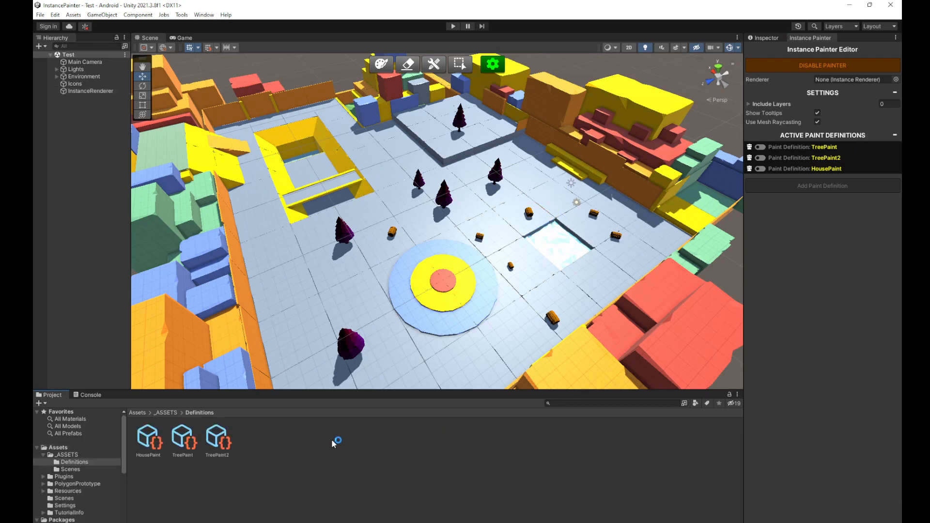
Look for the command that creates a paint definition among the asset creation and Instance Painter options.
right_click(368, 454)
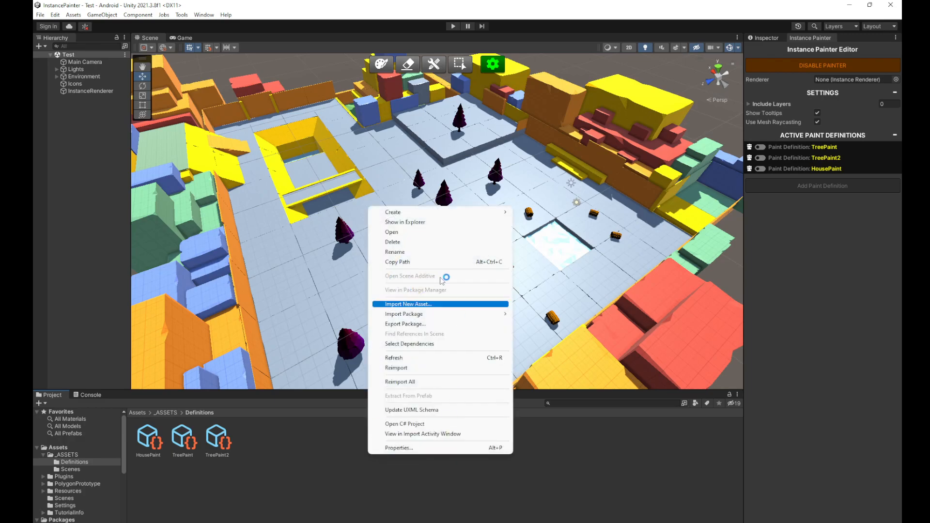
mouse_move(402, 212)
mouse_move(572, 59)
click(473, 6)
click(181, 15)
mouse_move(189, 25)
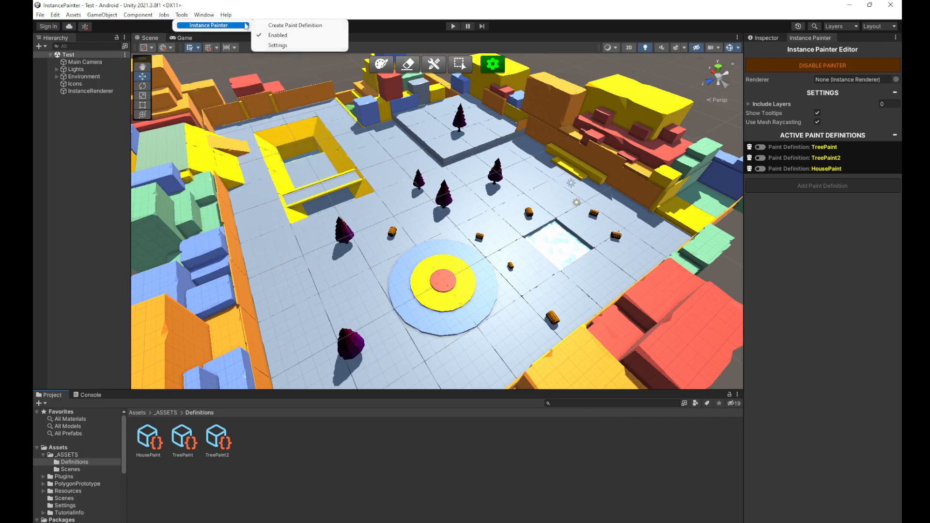
click(280, 25)
Examine the HousePaint definition's properties, including prefab, material, maximum slope and minimum distance.
click(147, 440)
click(761, 38)
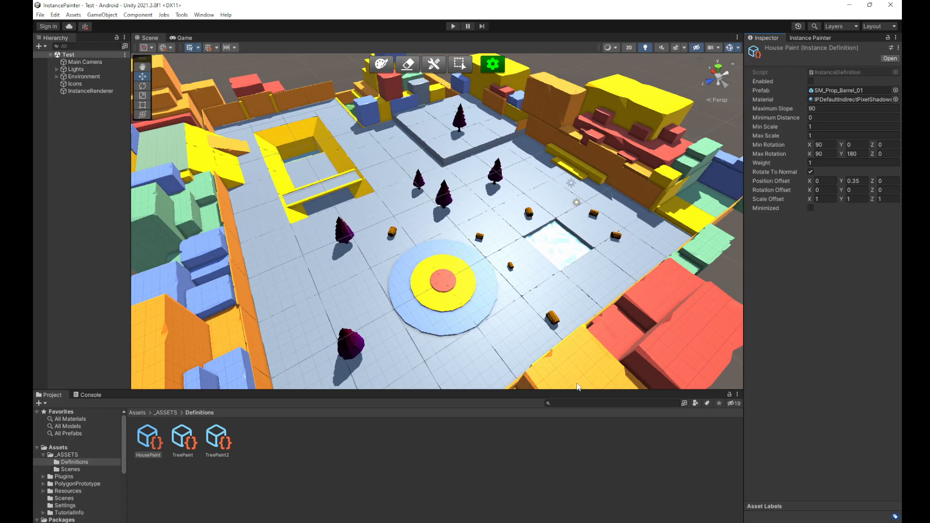
click(166, 471)
click(148, 441)
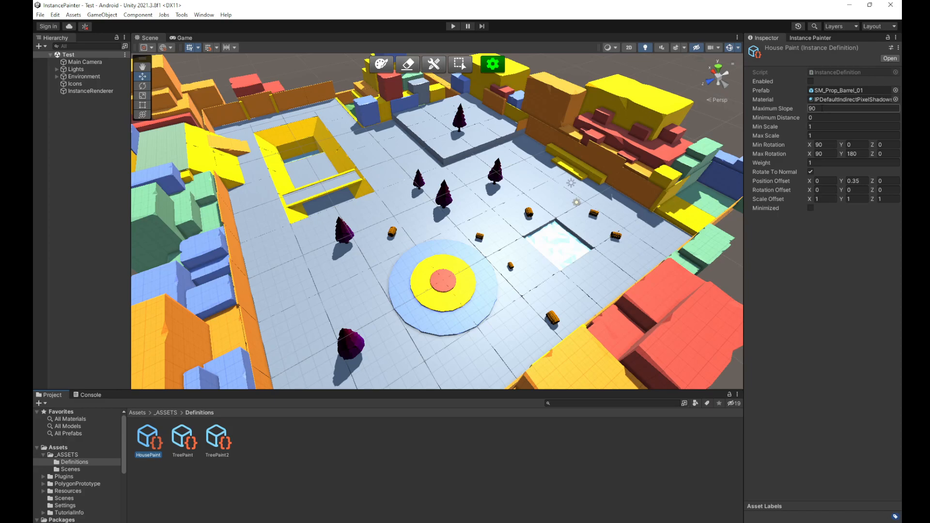
click(822, 108)
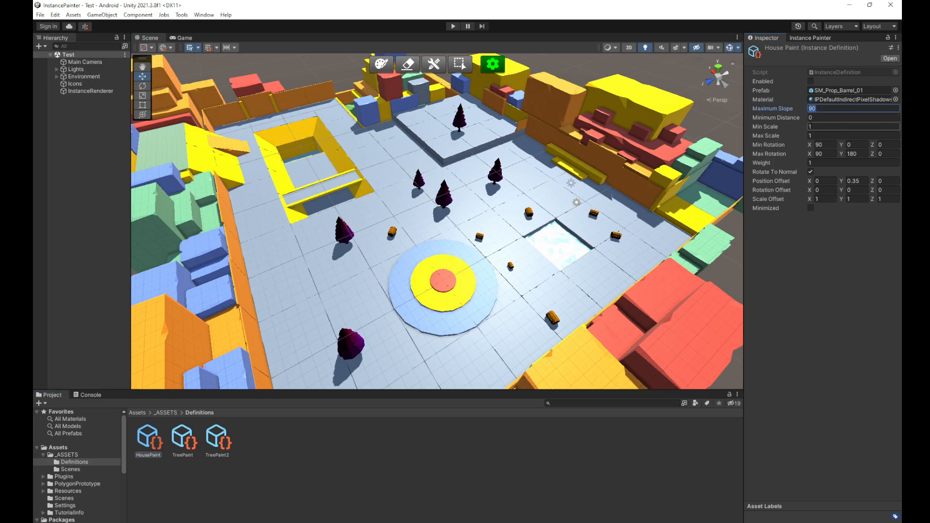
click(826, 118)
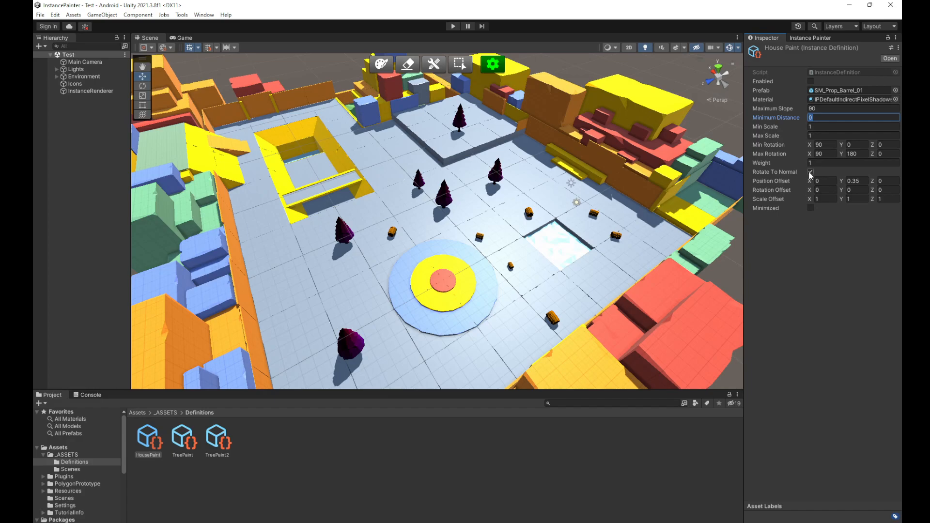
Enable the TreePaint and TreePaint2 definitions in the painter editor, review their settings and disable both again.
click(818, 39)
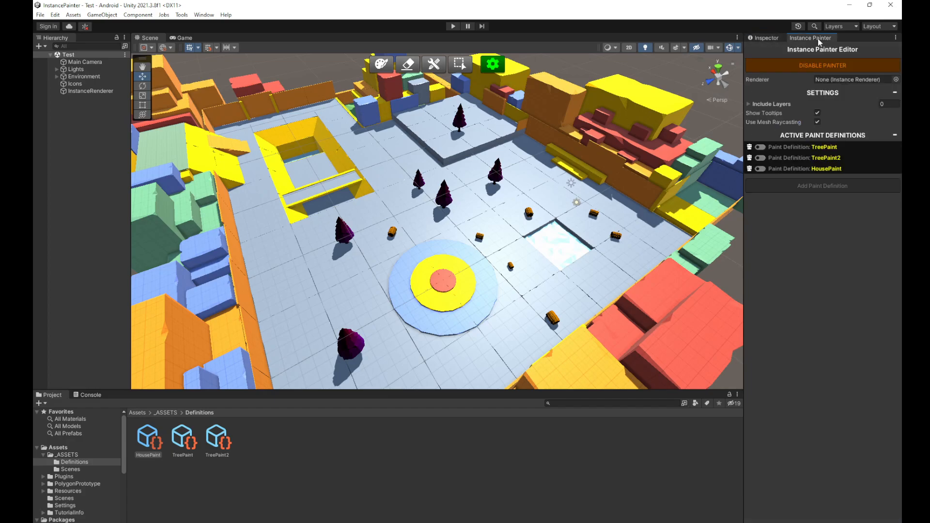
click(763, 147)
click(760, 342)
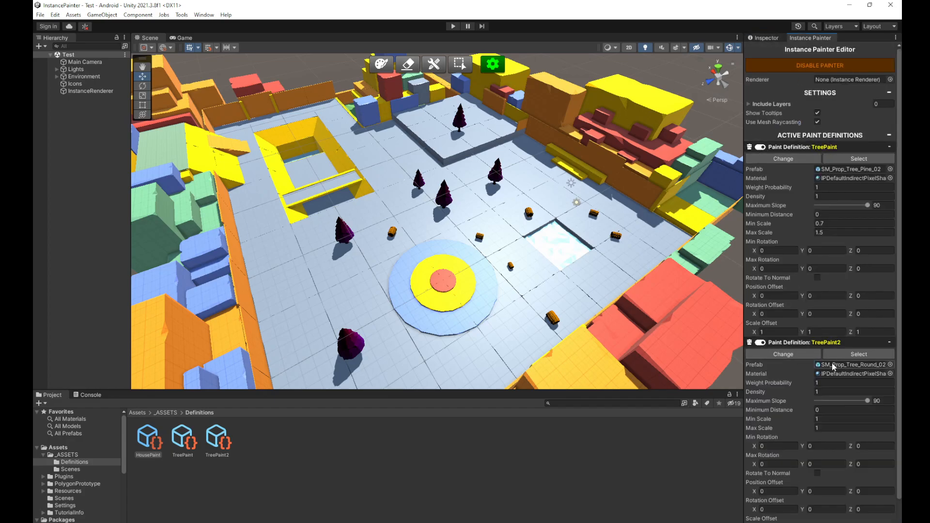
scroll(833, 365, down, 2)
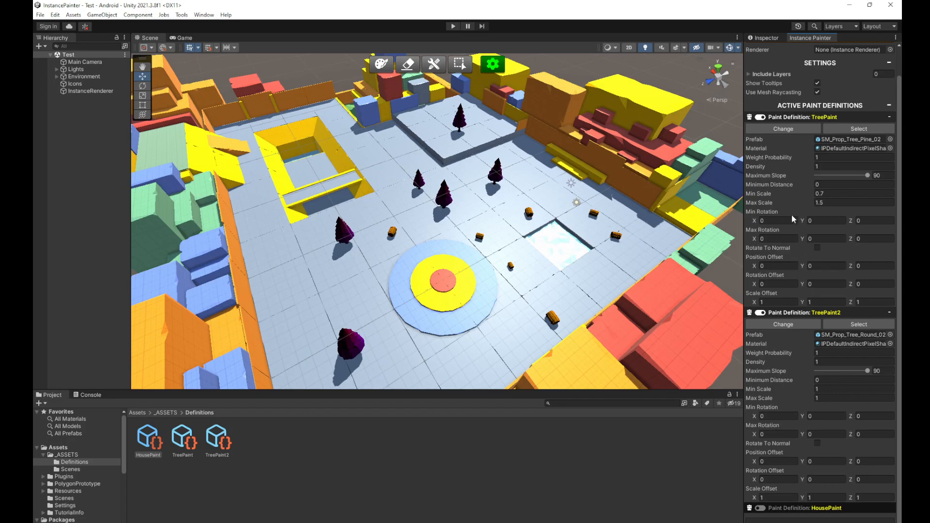
click(769, 221)
scroll(826, 284, up, 2)
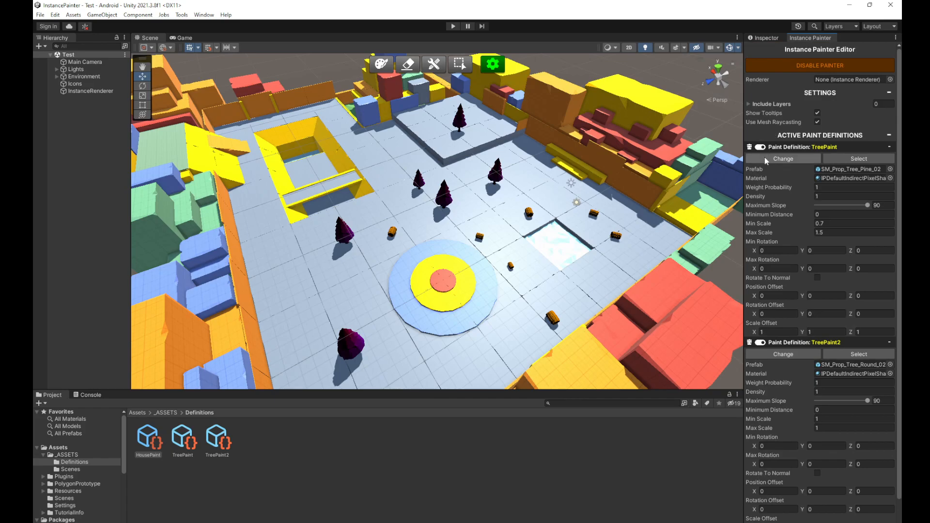
scroll(834, 313, down, 2)
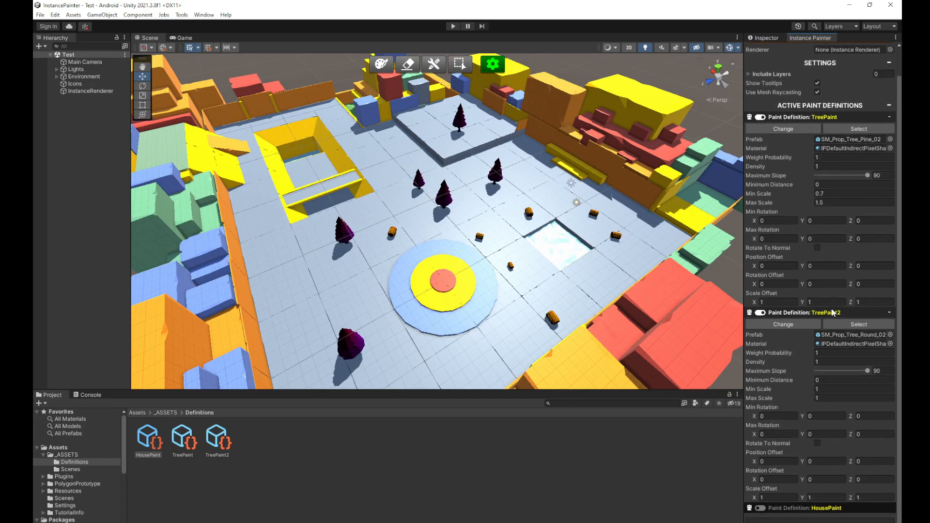
click(760, 117)
click(761, 157)
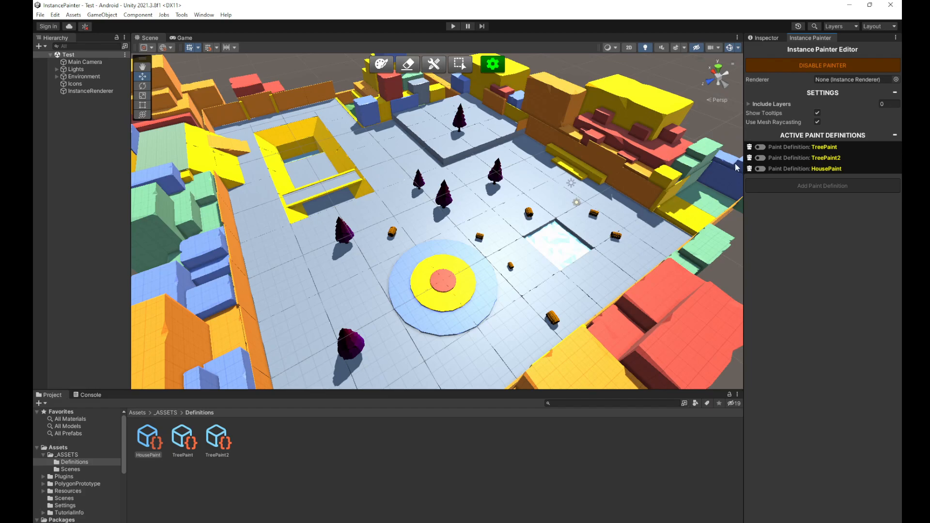
Check the HousePaint definition's position offset against the barrels placed in the scene.
click(770, 39)
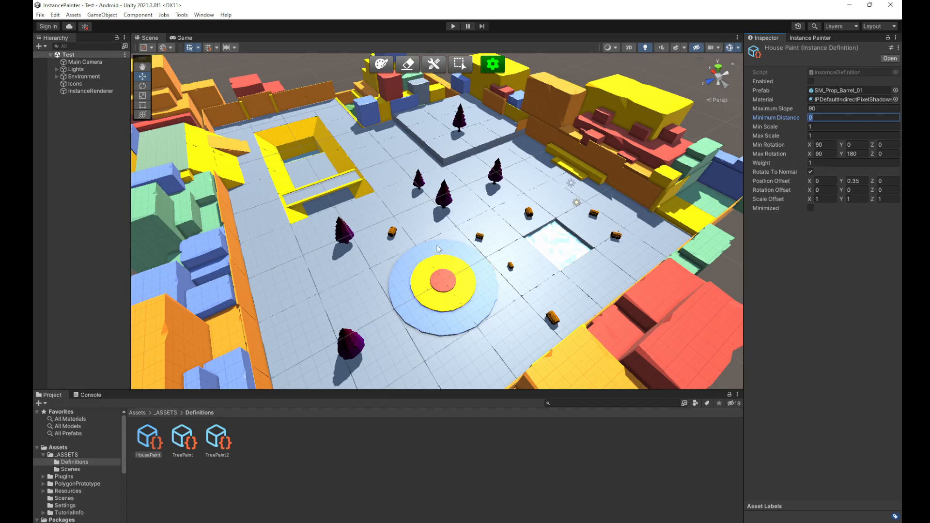
scroll(445, 246, up, 4)
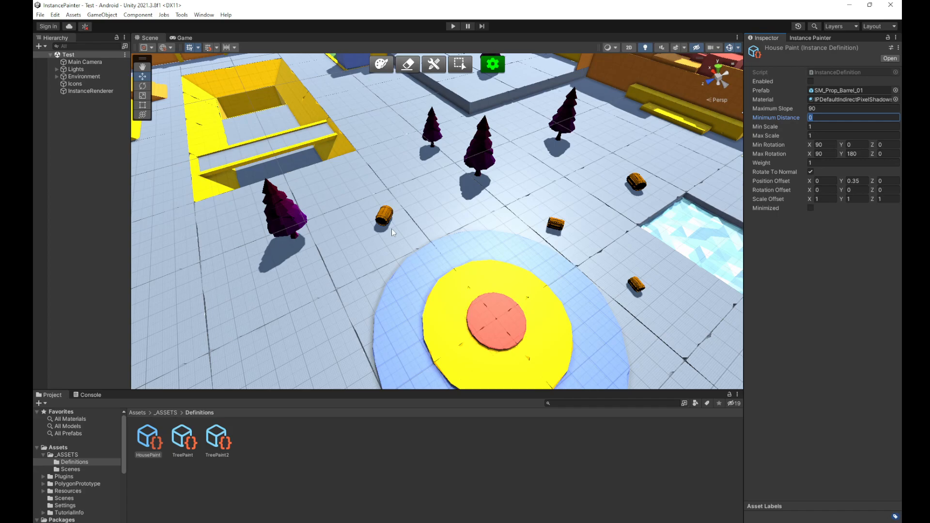
click(853, 180)
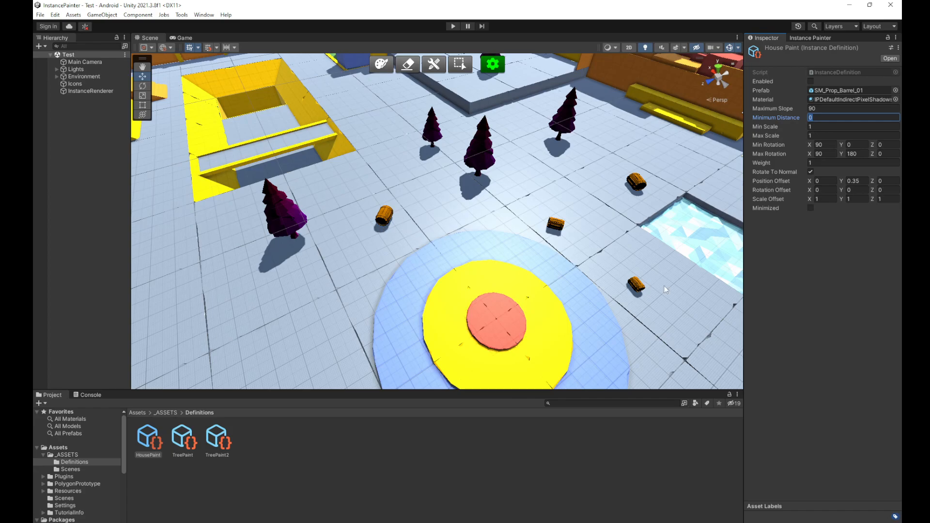
scroll(576, 228, down, 3)
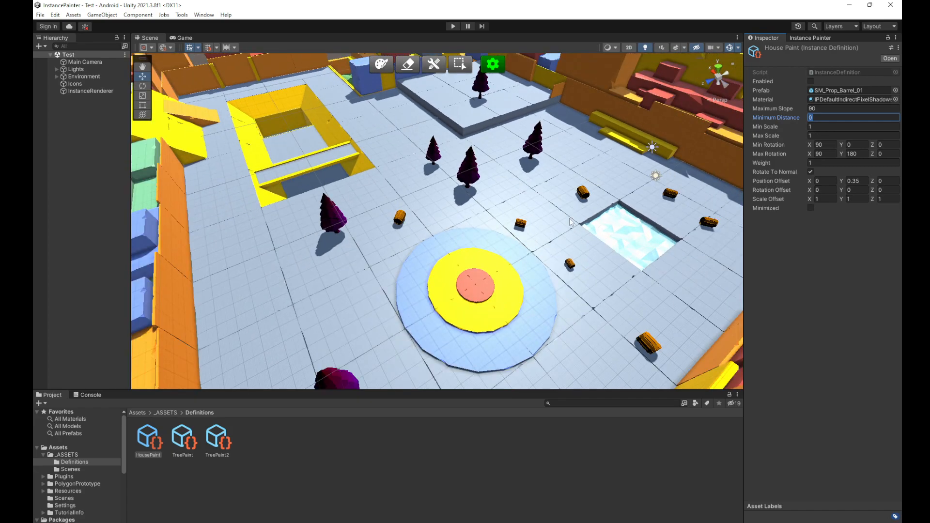
Enable the TreePaint definition in the painter editor and set its maximum slope to 50.
click(802, 39)
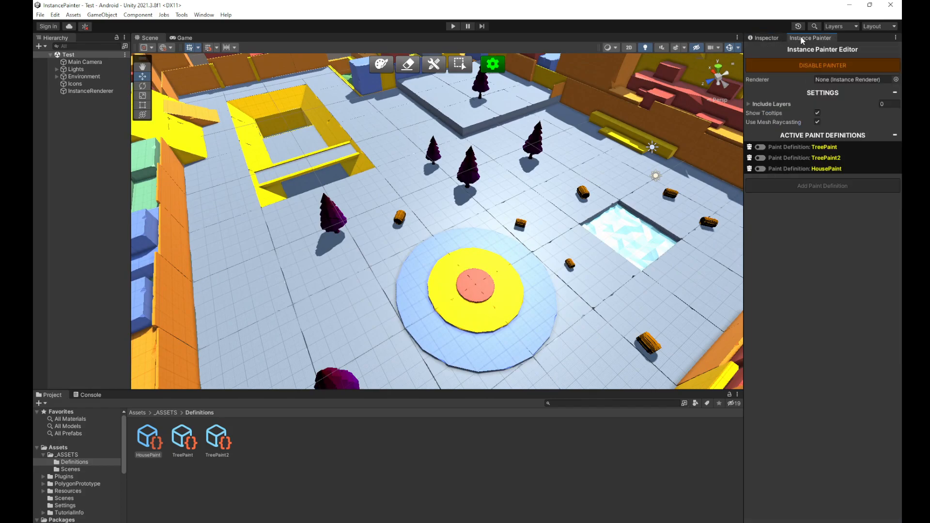
click(764, 148)
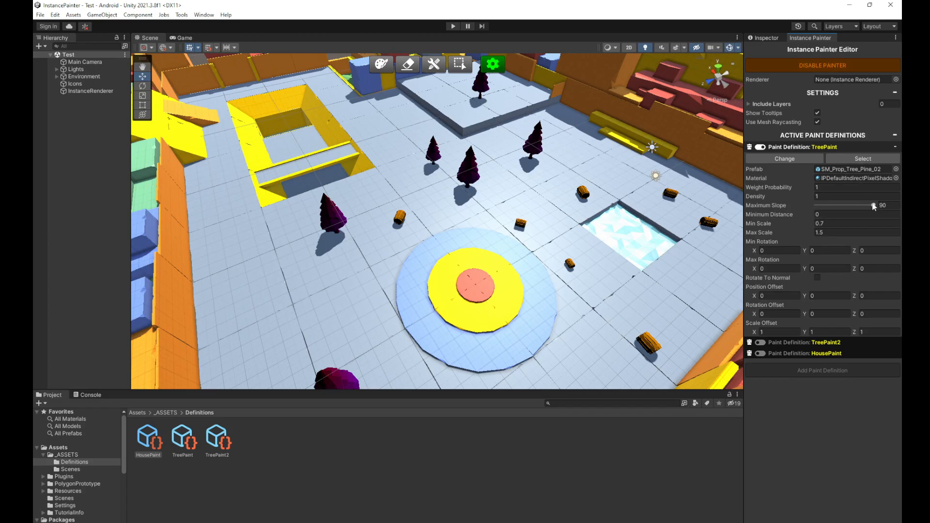
click(764, 38)
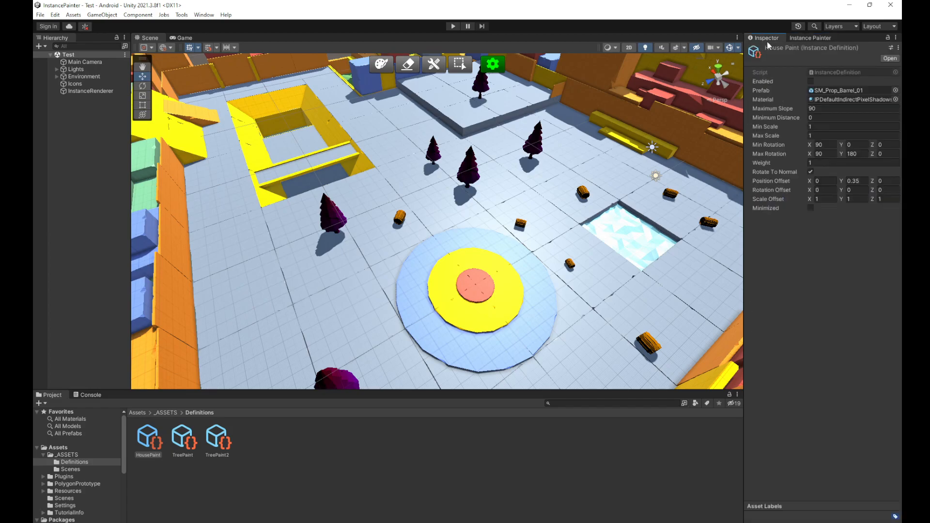
click(810, 38)
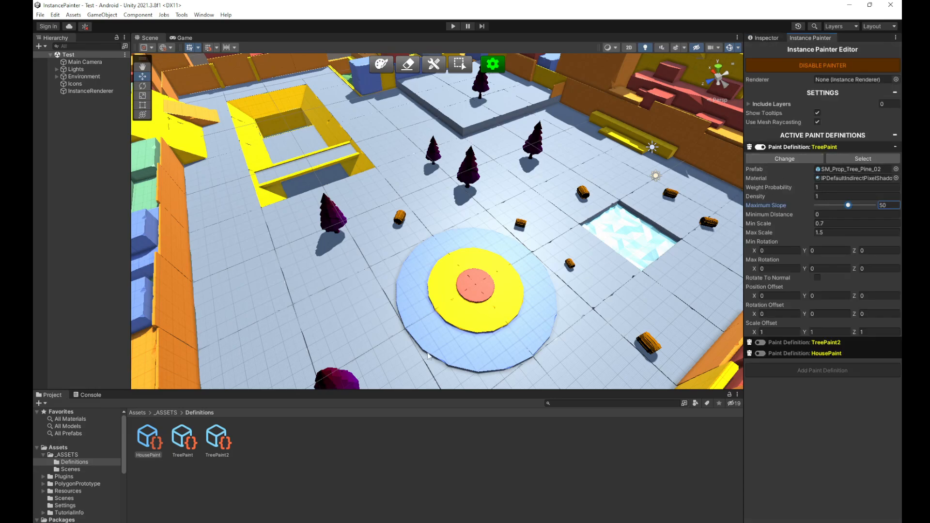
Check the maximum slope in the TreePaint asset's own properties and return to the painter editor.
click(180, 450)
click(770, 39)
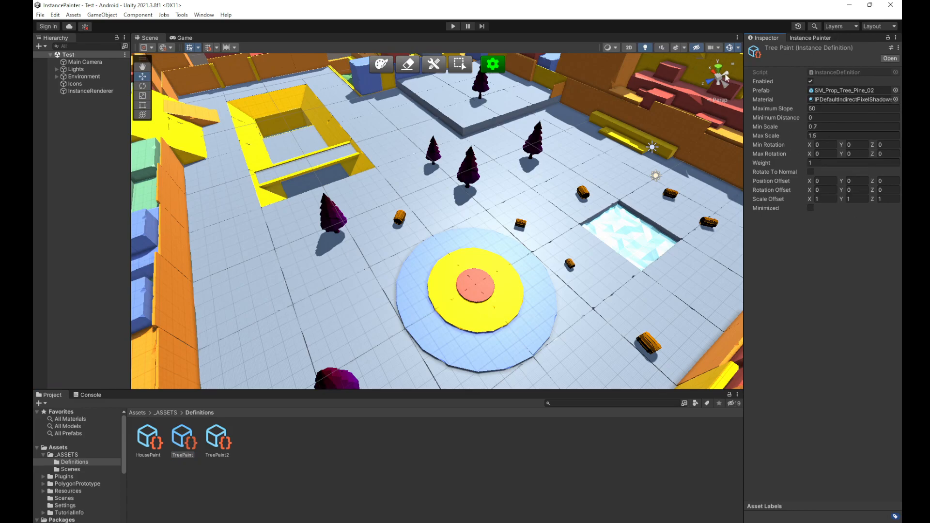
click(809, 37)
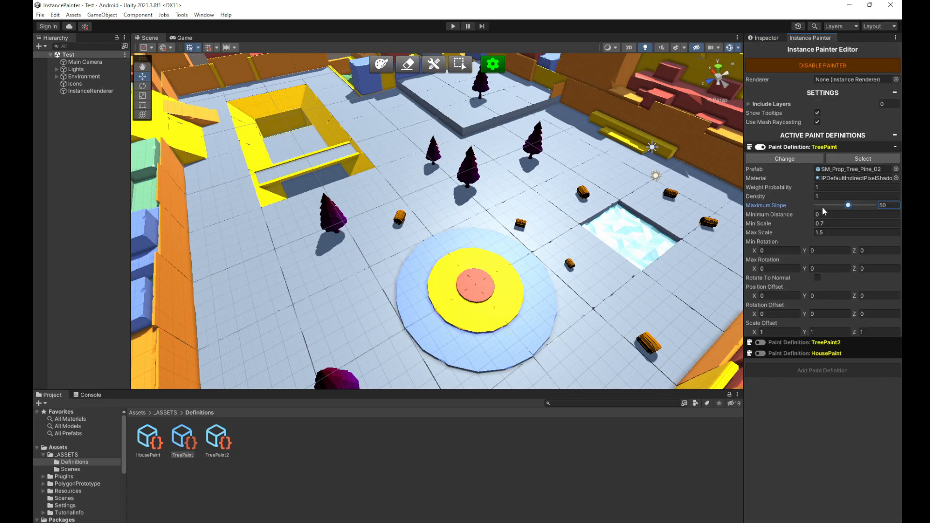
Set TreePaint's maximum slope to 90 in the painter editor and compare it with the asset's properties.
drag(848, 205, 874, 205)
click(763, 38)
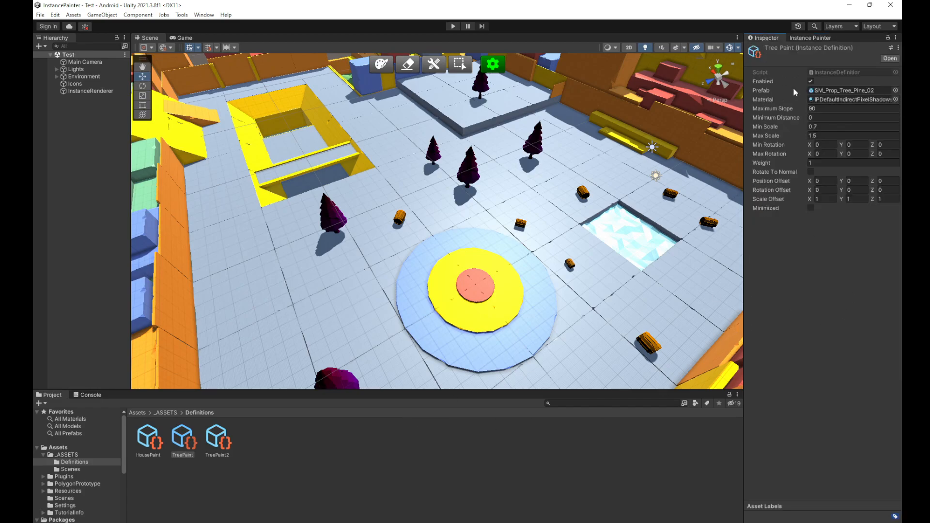
click(811, 38)
click(775, 38)
click(805, 38)
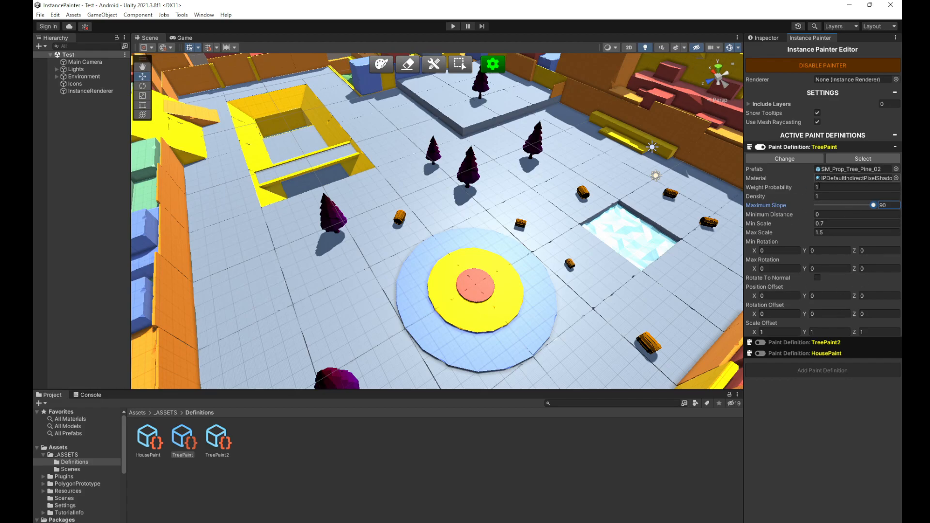
Toggle the TreePaint2 definition in the list of active paint definitions and leave it disabled.
click(759, 343)
click(760, 343)
click(760, 343)
click(761, 343)
Locate the TreePaint definition's asset in the Definitions folder from its entry in the painter editor.
click(857, 160)
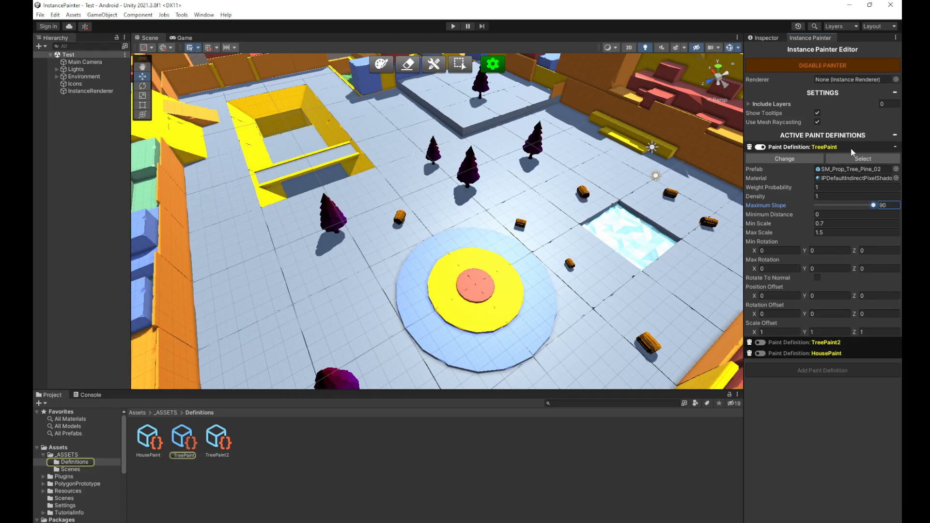
click(138, 413)
click(865, 159)
Review the definition assets offered as replacements for TreePaint, keeping the current definition.
click(784, 159)
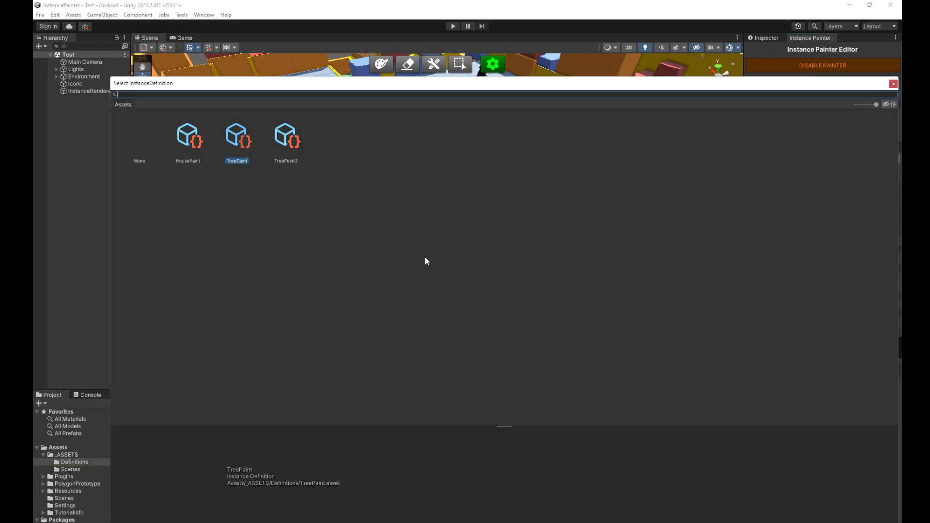
click(893, 85)
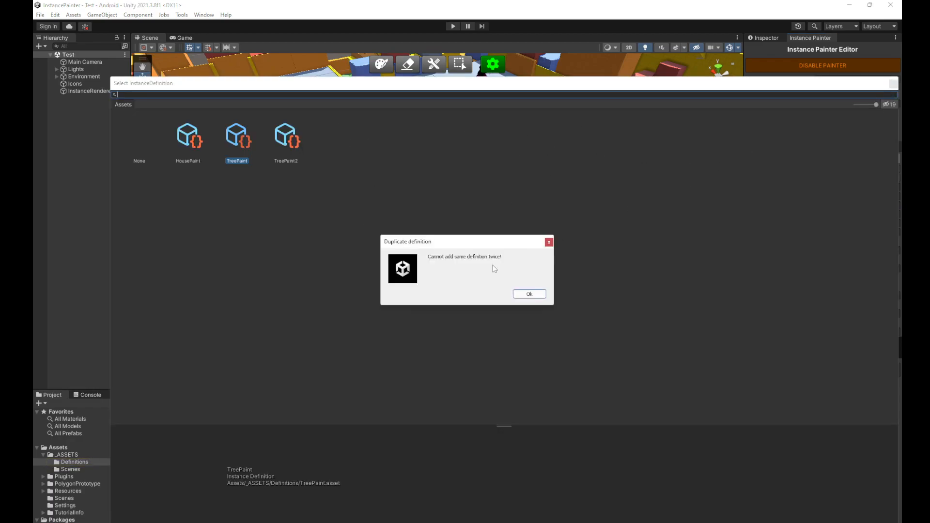
click(528, 295)
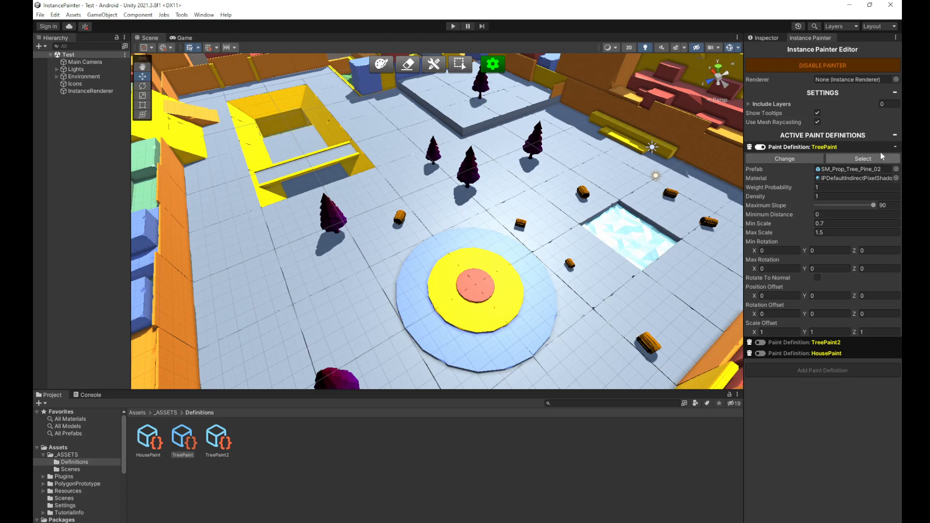
click(809, 161)
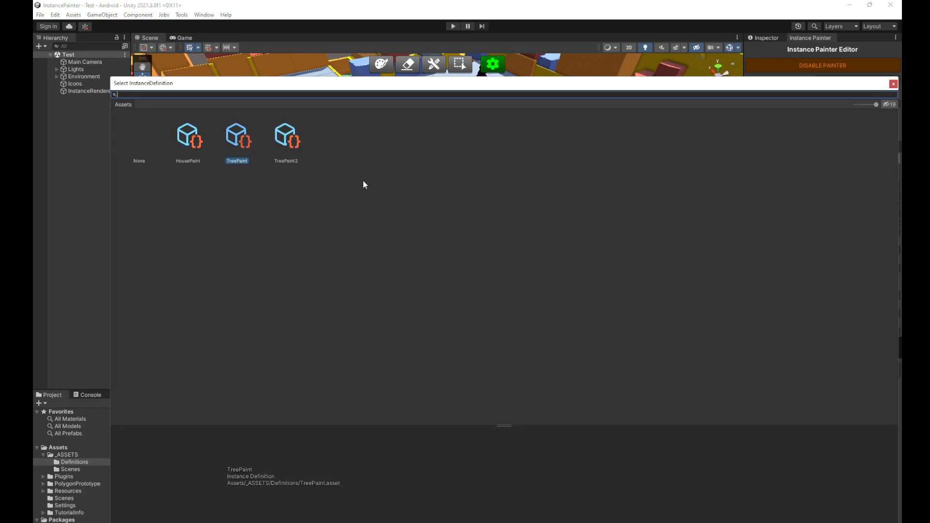
click(893, 84)
click(521, 295)
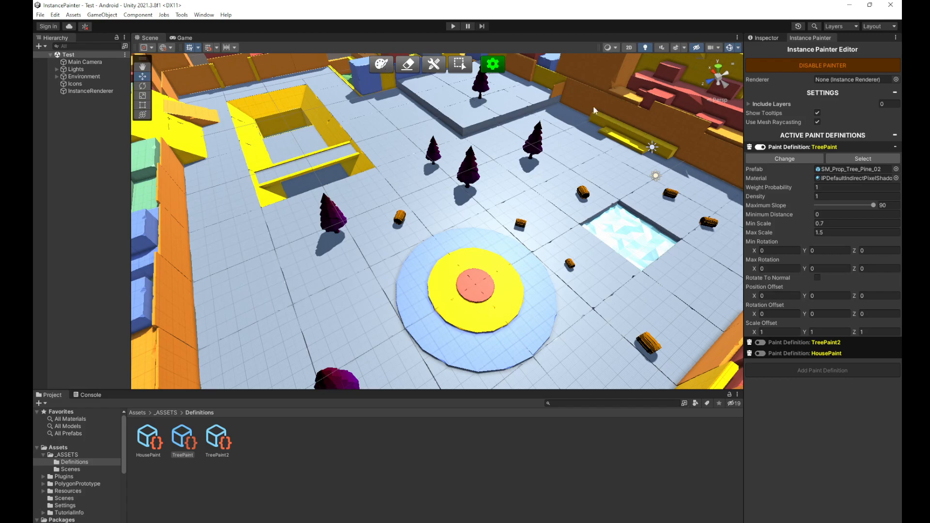
Activate the Paint tool and enlarge its brush size to 4.
click(381, 63)
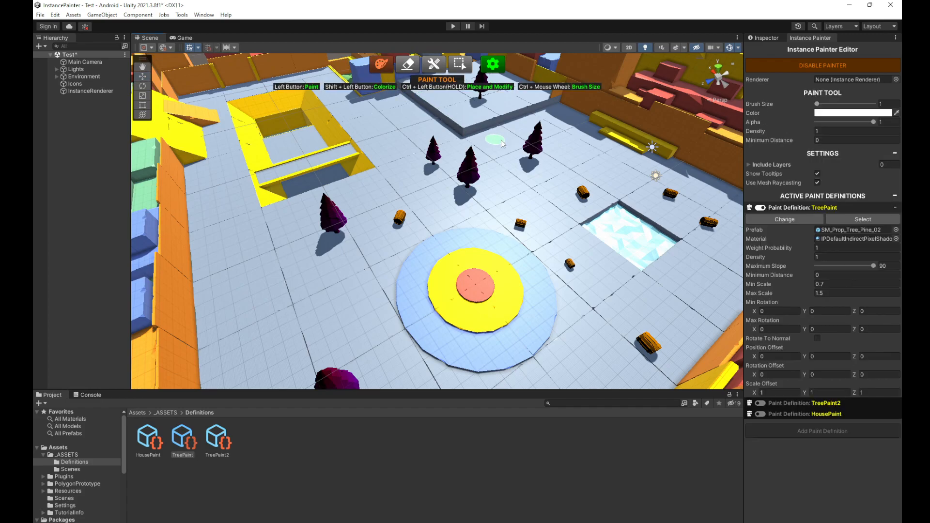
ctrl+scroll(434, 148, up, 3)
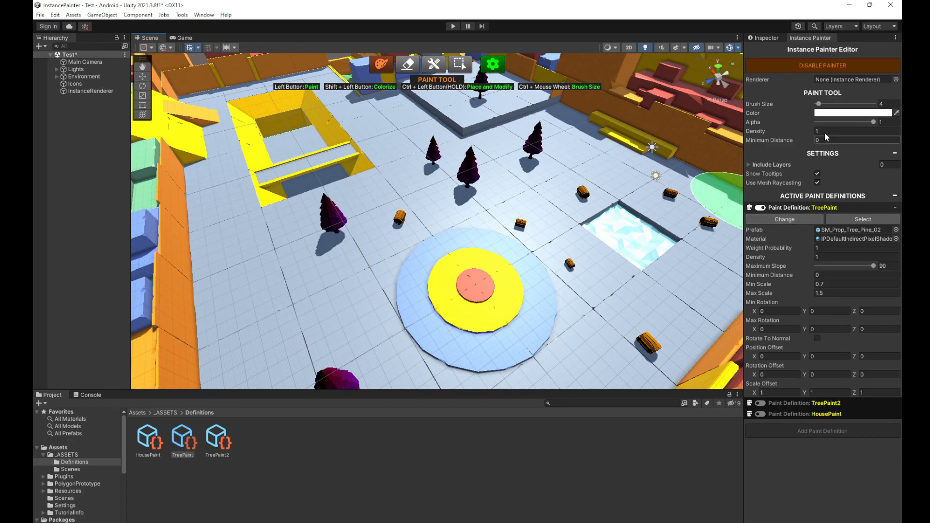
Hide the painter's scene tooltips, reduce the brush size to 1 and show the tooltips again.
click(817, 175)
click(818, 174)
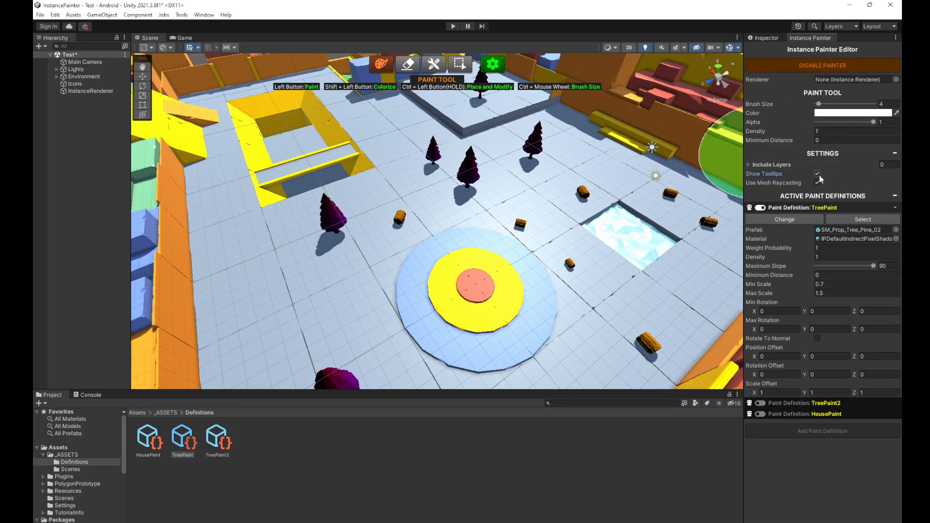
click(817, 174)
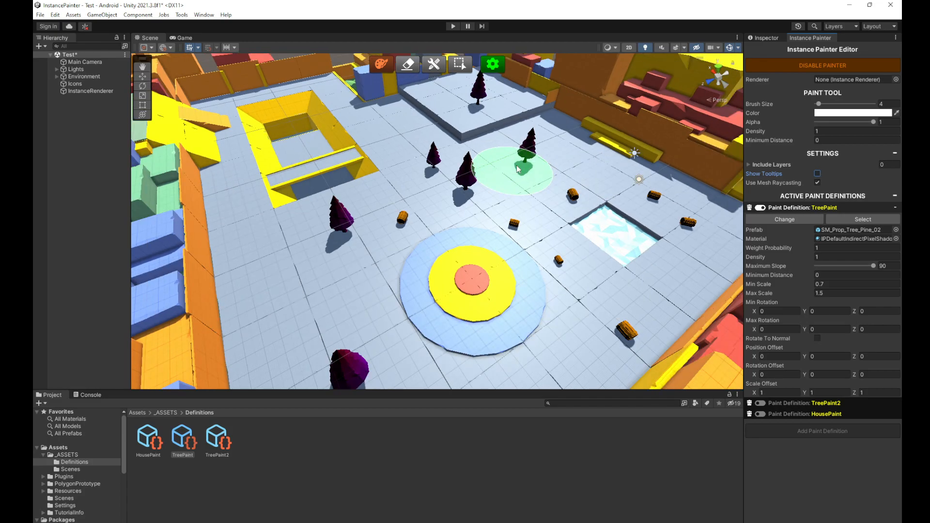
ctrl+scroll(517, 169, down, 1)
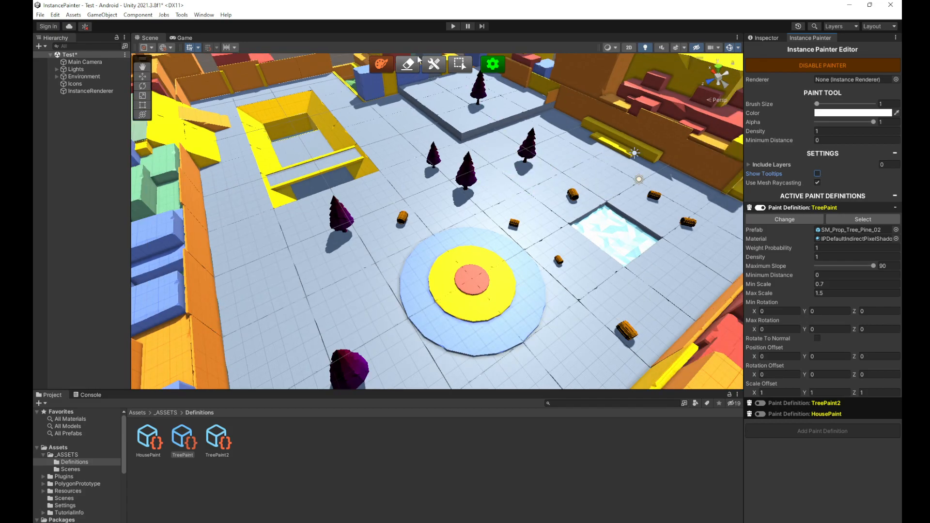
click(818, 174)
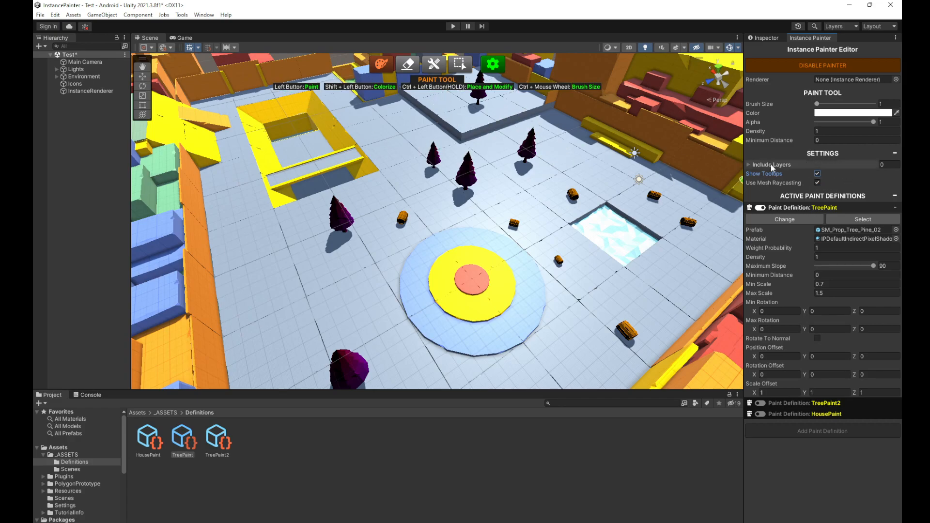
Look through the tooltips of the Erase, Modify and Rect tools and return to the Paint tool.
click(413, 65)
click(439, 64)
click(457, 64)
click(385, 64)
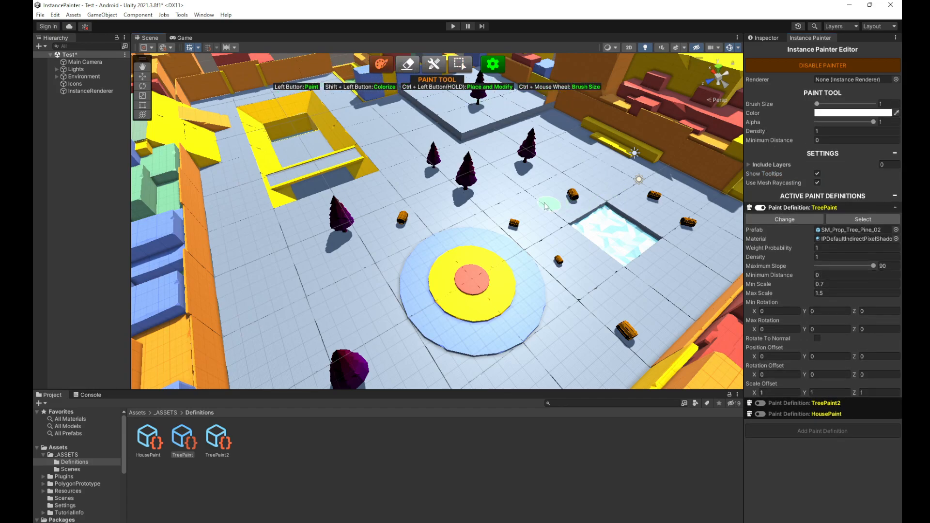
Set the paint color to green (00FF0C) and colorize the barrels beside the water pool with brush size 4.
scroll(542, 205, up, 1)
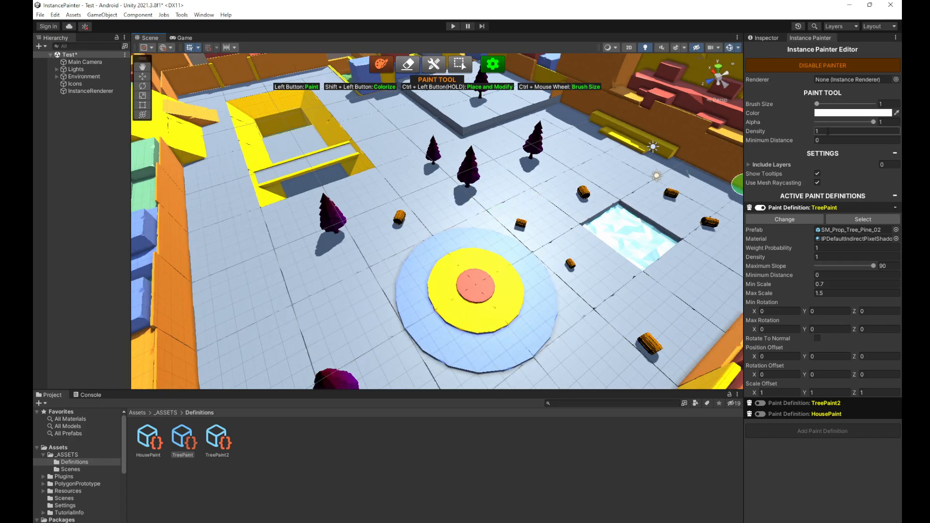
click(852, 113)
click(822, 144)
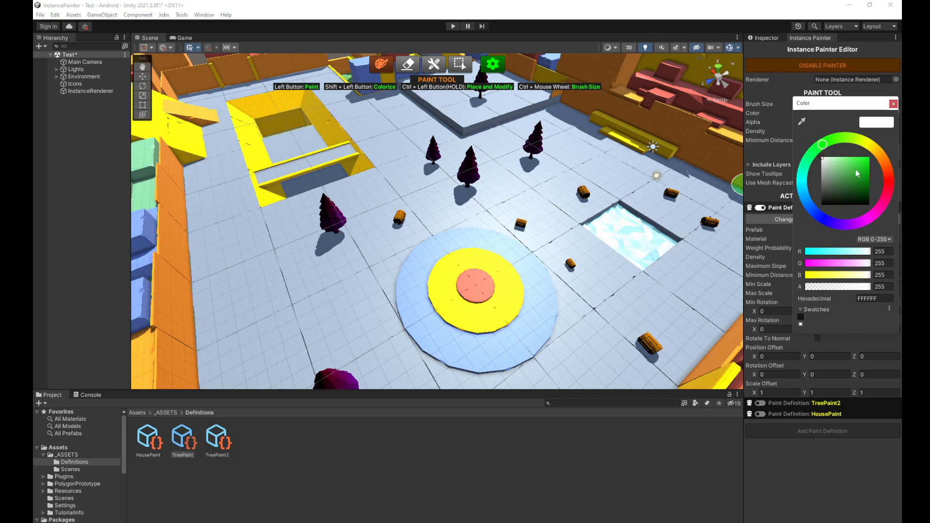
drag(864, 162, 894, 130)
click(893, 104)
ctrl+scroll(548, 217, up, 3)
mouse_move(479, 206)
shift+mouse_down()
mouse_move(557, 220)
mouse_move(568, 245)
shift+mouse_up()
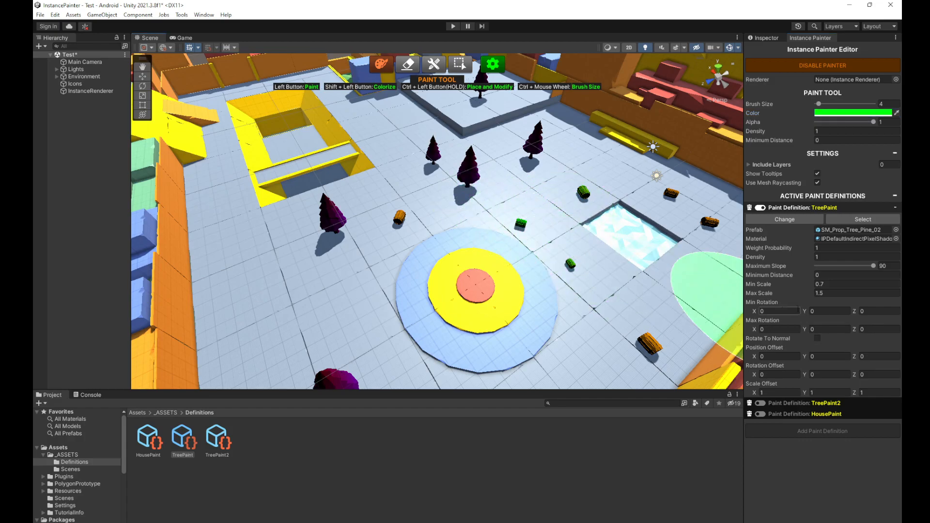
Reduce the brush size to 1 and paint three single trees on the floor between the yellow structure and the circular target.
ctrl+scroll(568, 229, down, 3)
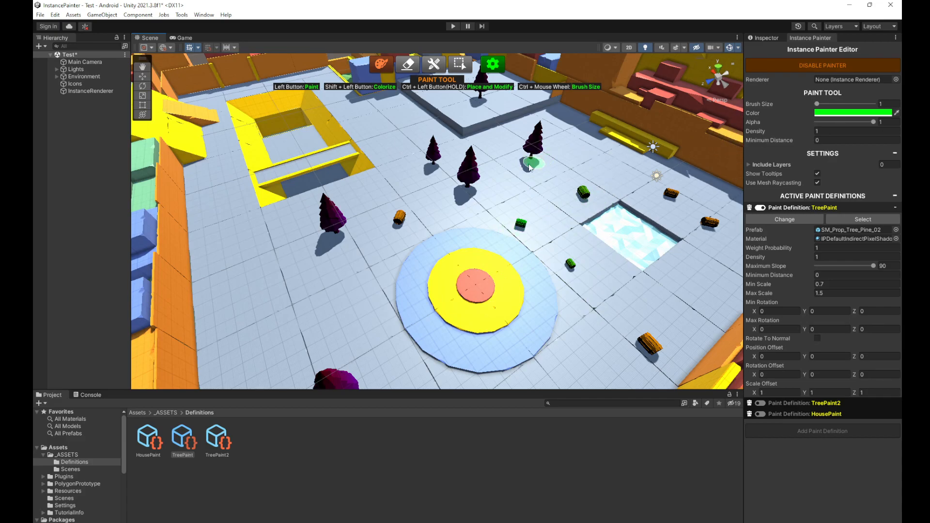
click(232, 261)
click(325, 300)
click(386, 180)
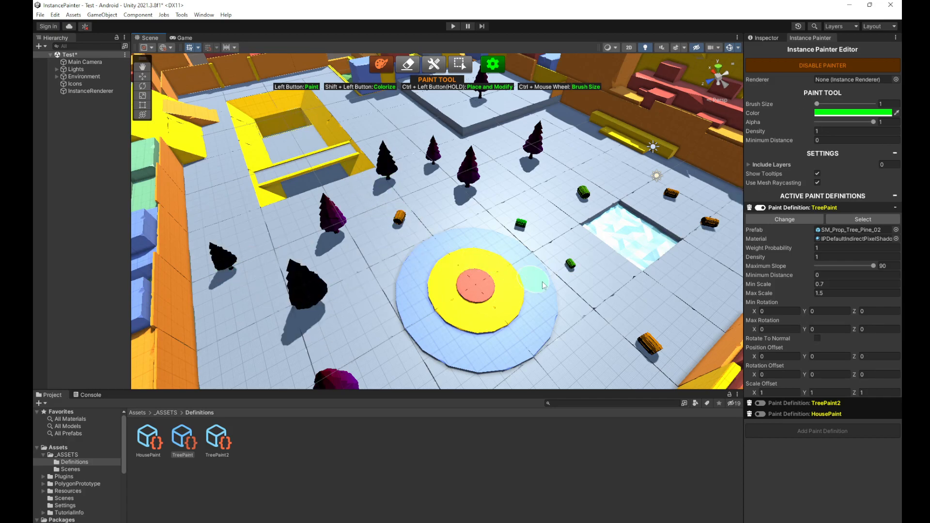
Set the paint density to 10 and paint a cluster of trees between the target and the pool with brush size 4.
click(840, 131)
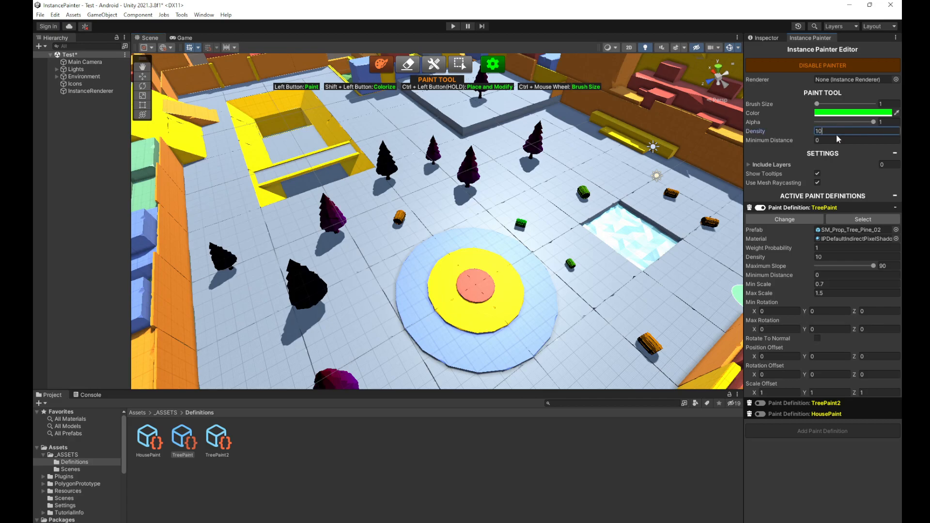
ctrl+scroll(607, 295, up, 3)
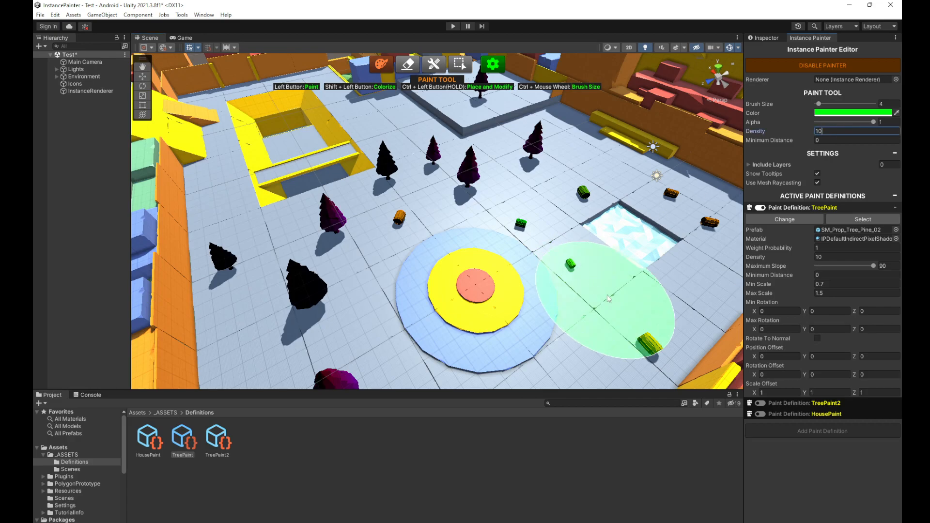
click(645, 304)
mouse_move(620, 188)
alt+mouse_down()
mouse_move(525, 162)
mouse_move(612, 170)
alt+mouse_up()
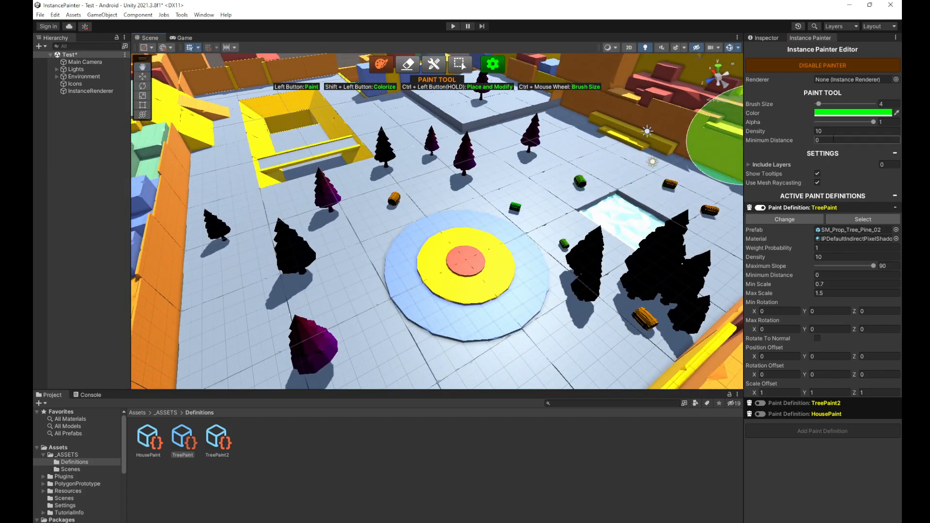
Set the paint color to white and colorize the black trees and green barrels with it.
click(853, 112)
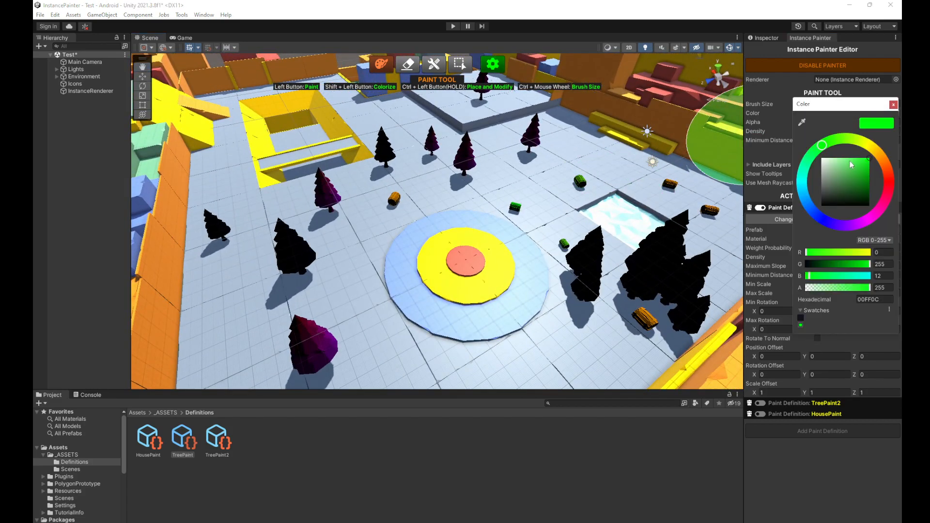
click(892, 105)
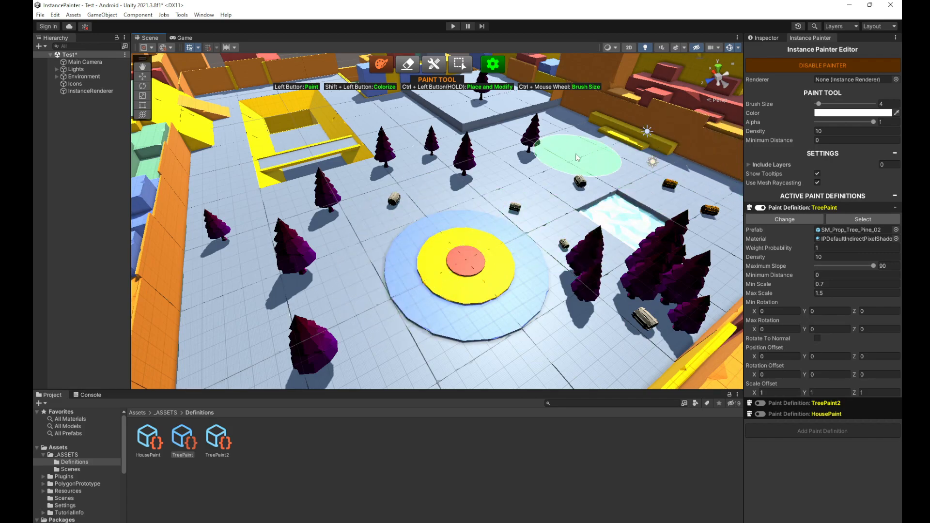
mouse_move(457, 173)
middle_down()
mouse_move(459, 208)
mouse_move(475, 237)
mouse_move(473, 209)
middle_up()
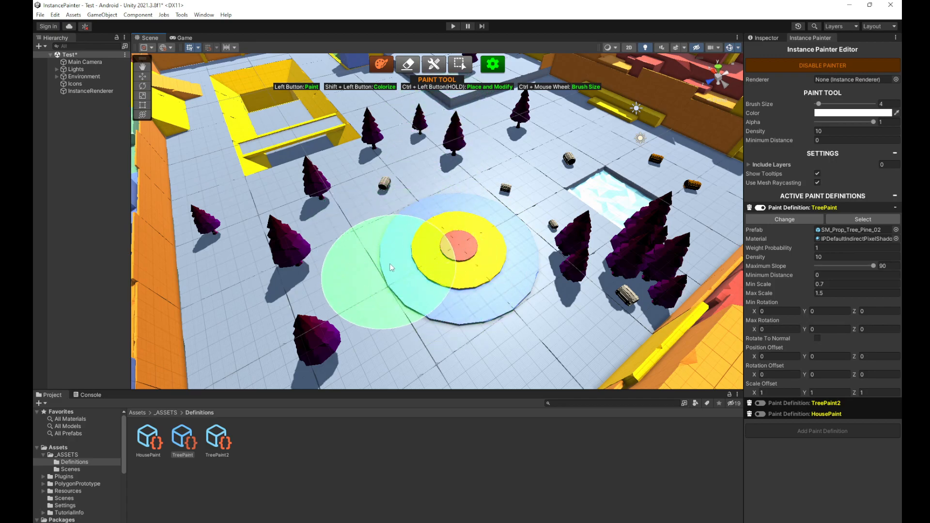
Set the density to 2, place and adjust two trees behind the pool with brush size 4, and reduce the brush size to 3.1.
ctrl+scroll(473, 223, down, 3)
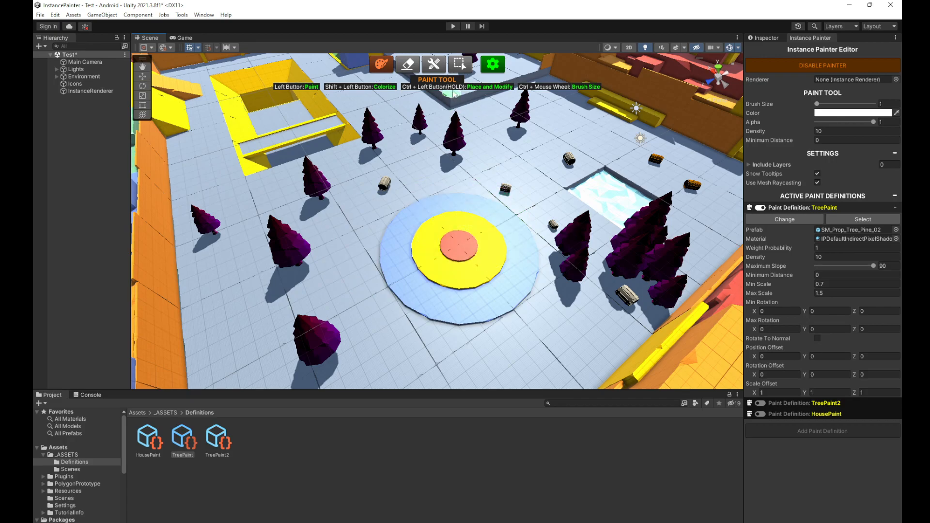
click(839, 131)
text(2)
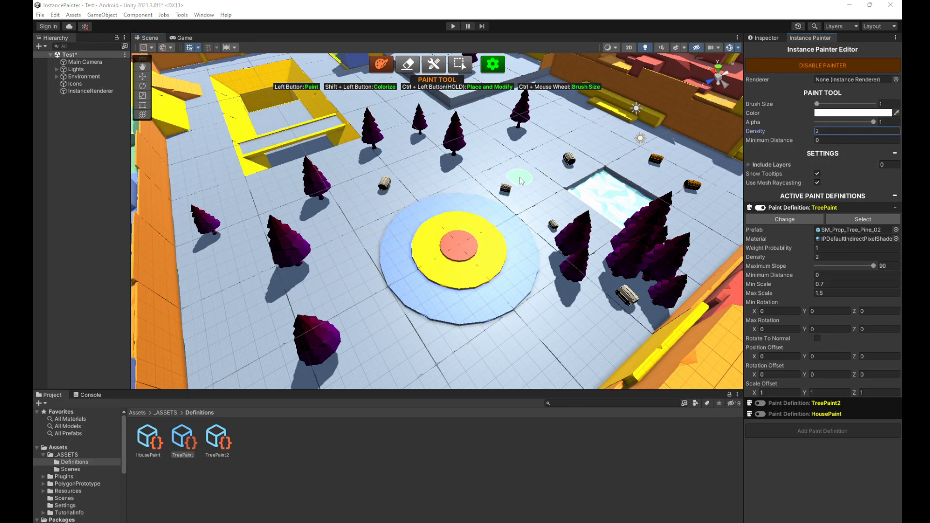
ctrl+scroll(516, 168, up, 3)
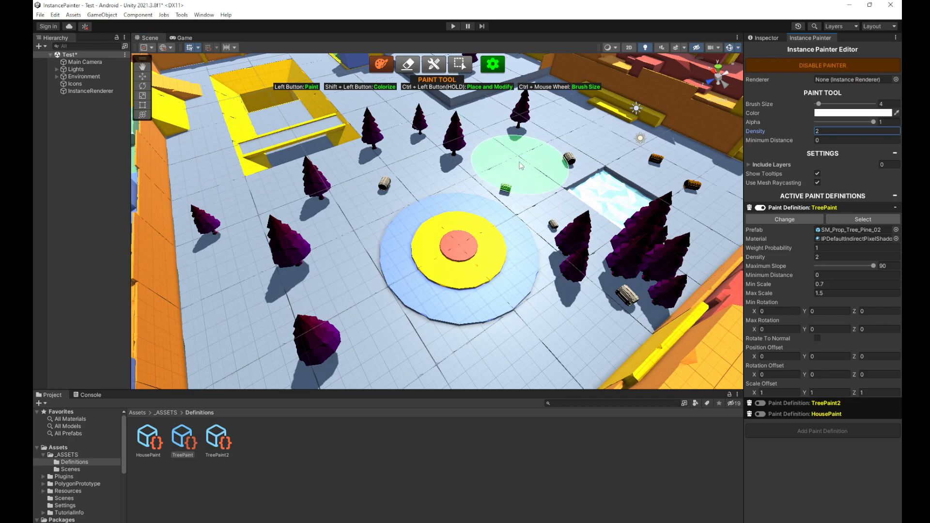
mouse_move(521, 166)
ctrl+mouse_down()
mouse_move(489, 166)
mouse_move(592, 168)
mouse_move(575, 162)
mouse_move(586, 162)
ctrl+mouse_up()
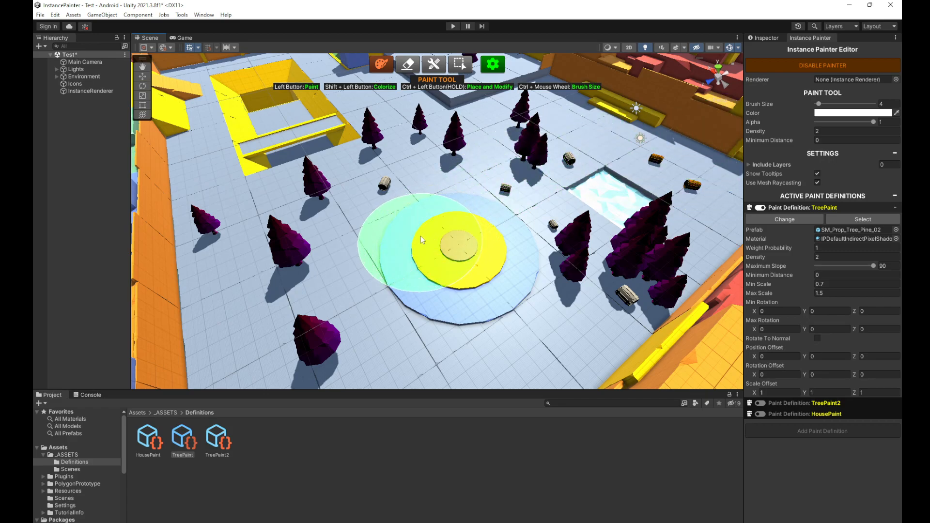
ctrl+scroll(424, 218, down, 3)
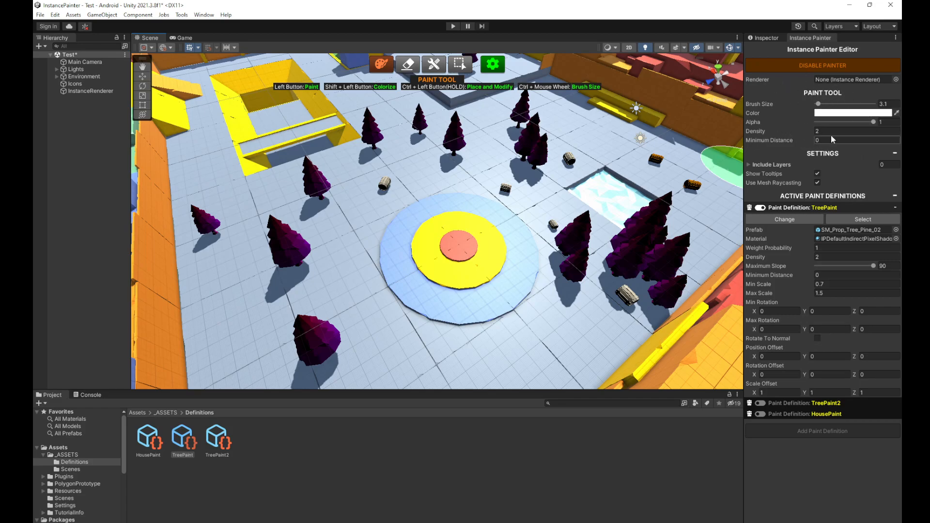
Compare the options of the Rect, Modify, Paint and Erase tools, ending with the Erase tool active.
click(407, 64)
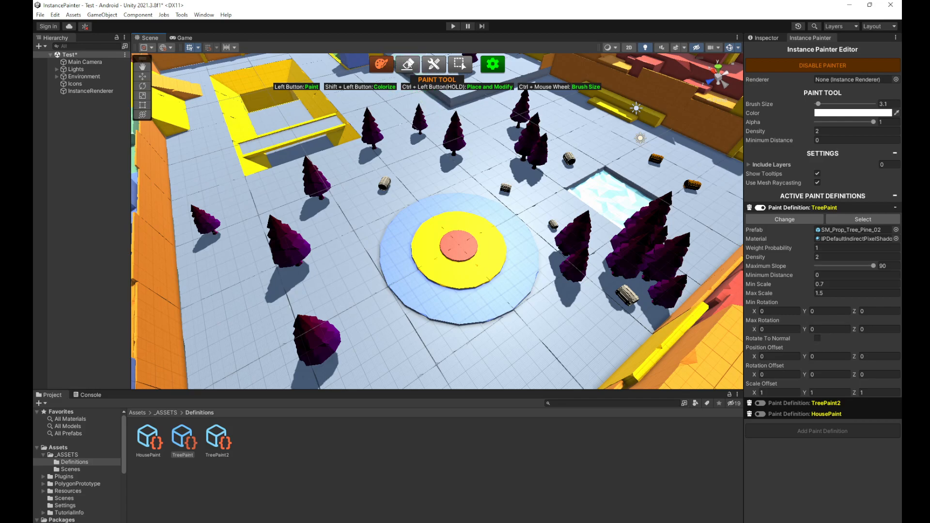
click(455, 68)
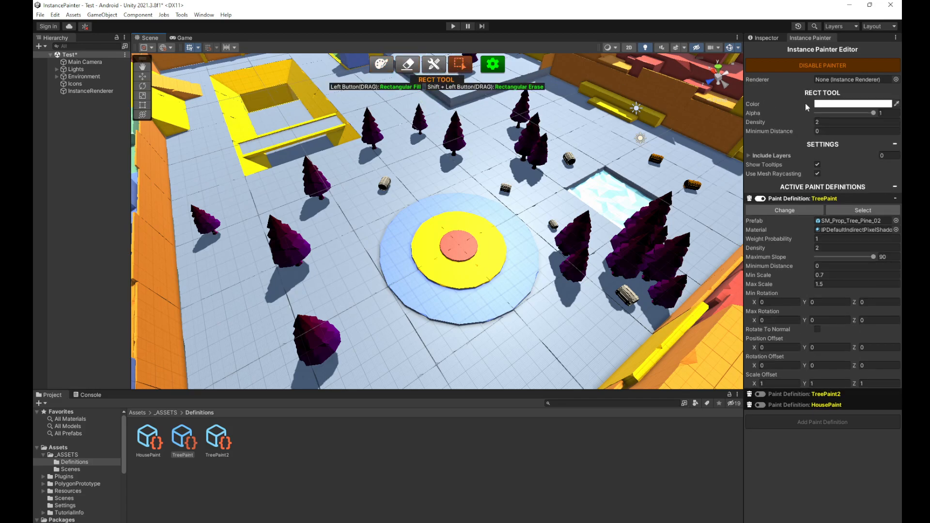
click(442, 69)
click(381, 64)
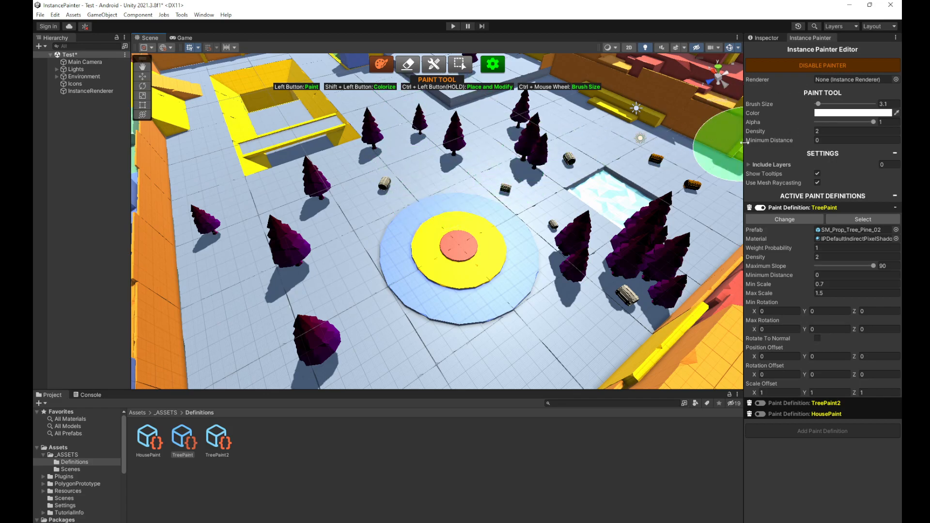
click(409, 66)
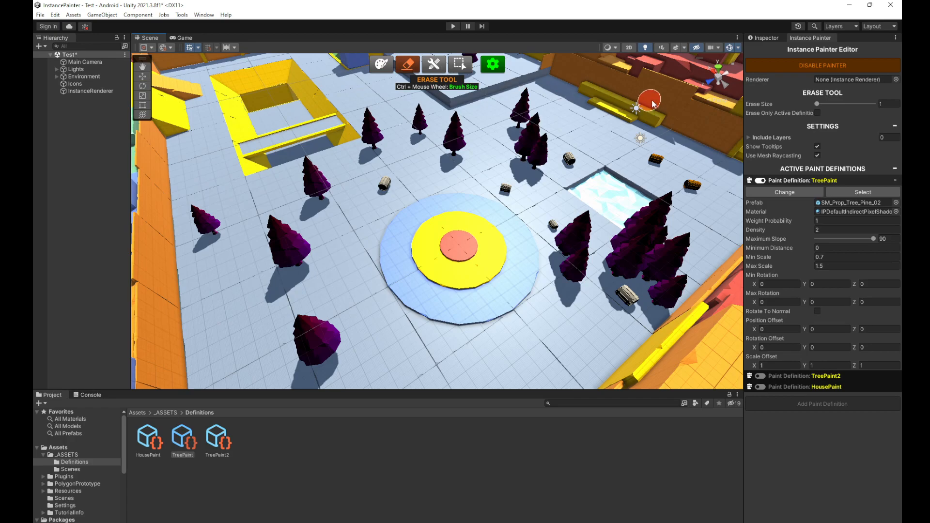
click(381, 68)
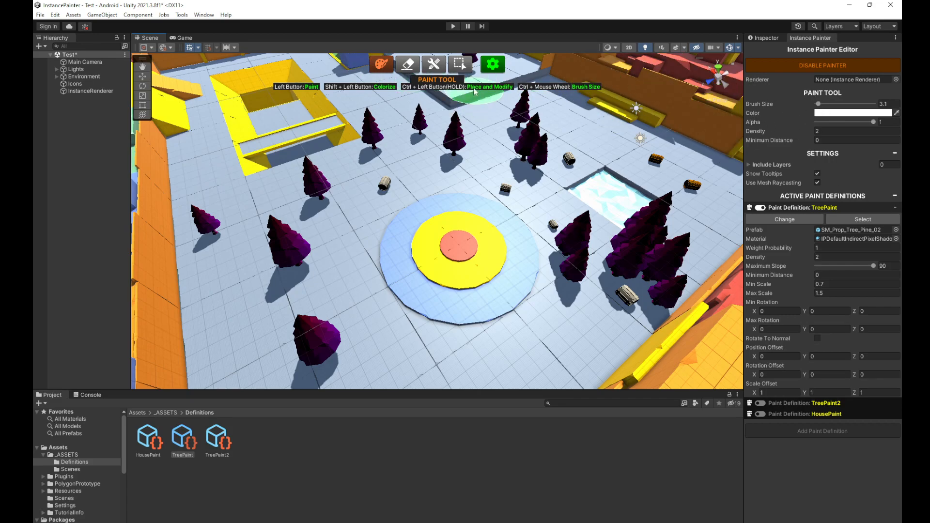
click(408, 65)
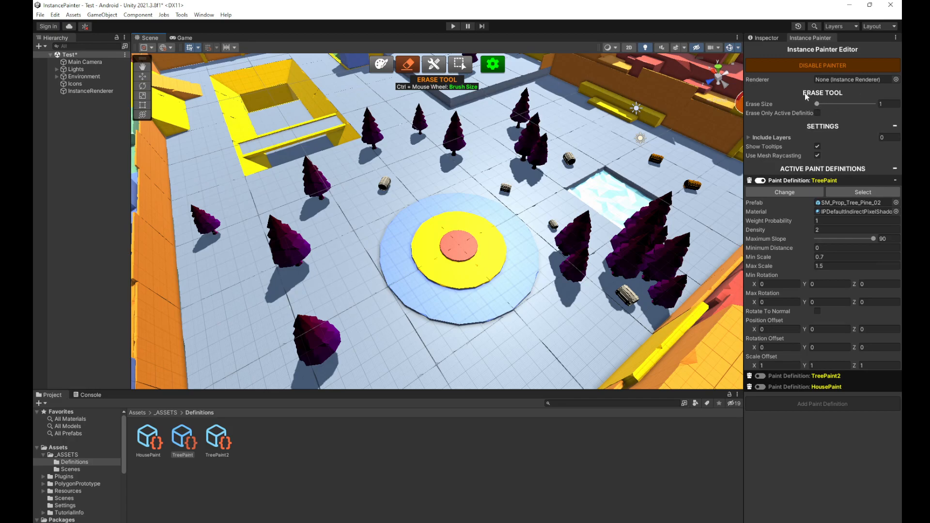
Erase three trees and one barrel on the floor behind the target using the Erase tool at size 1.
click(381, 66)
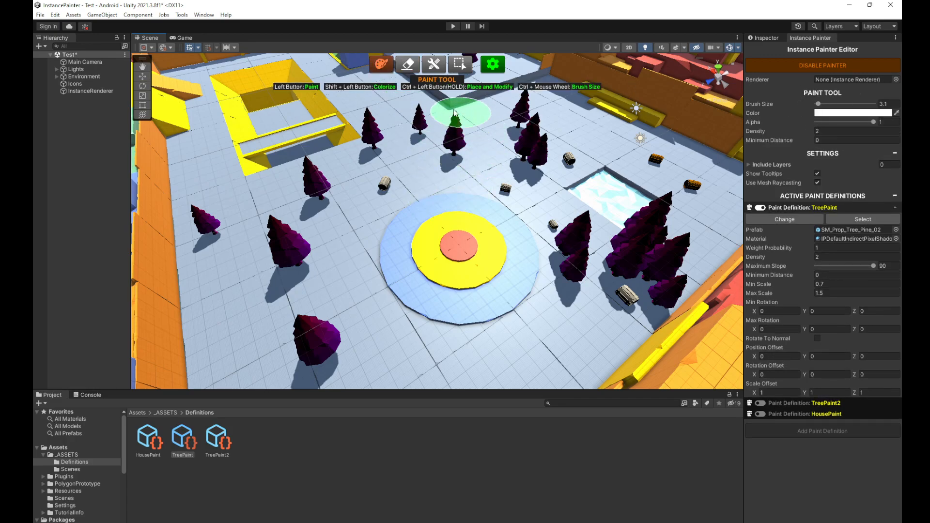
click(416, 66)
click(383, 68)
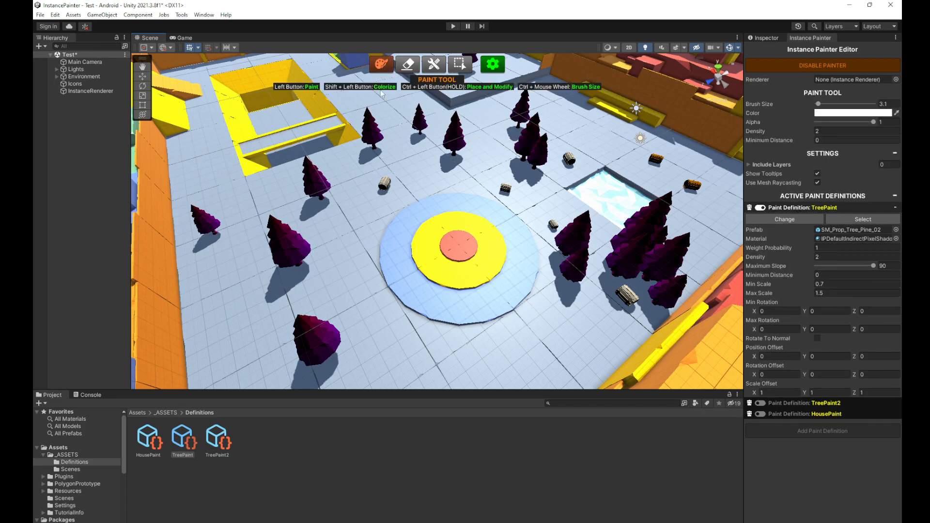
scroll(550, 249, down, 2)
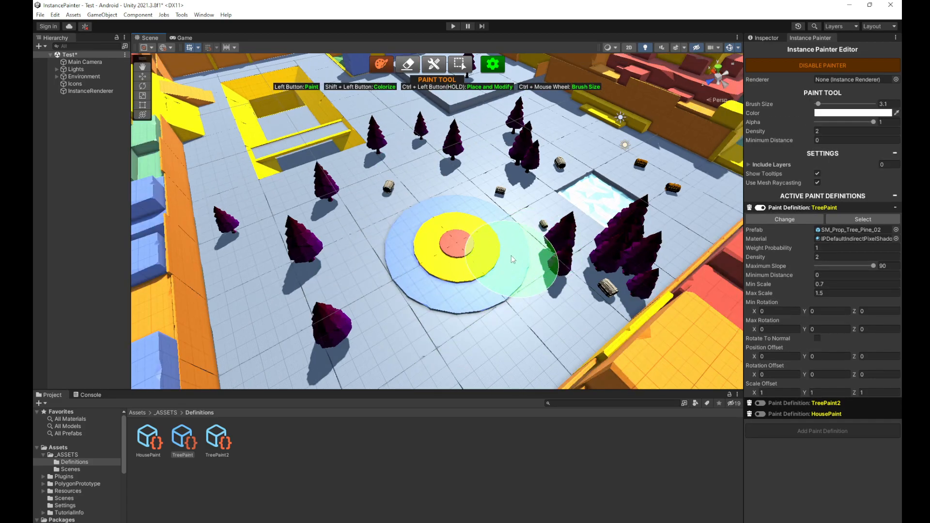
click(407, 66)
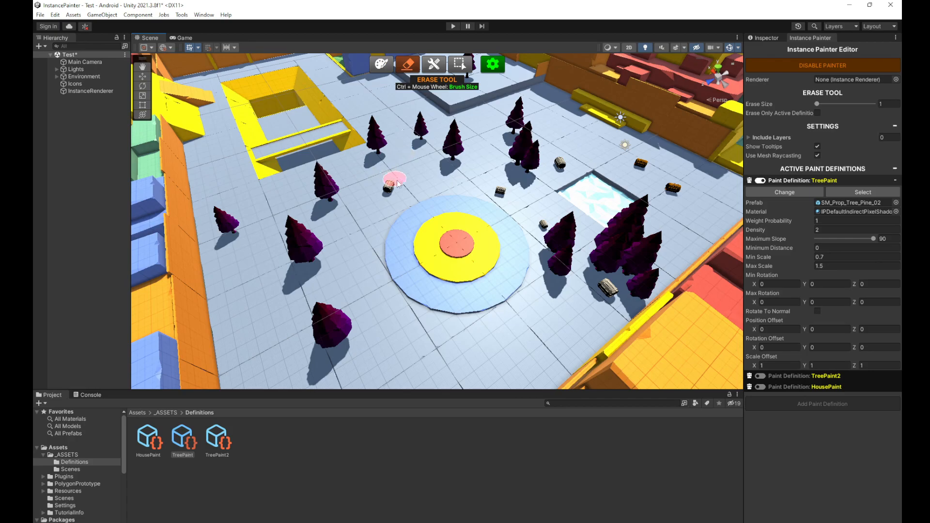
mouse_move(404, 151)
mouse_down()
mouse_move(394, 155)
mouse_move(415, 161)
mouse_up()
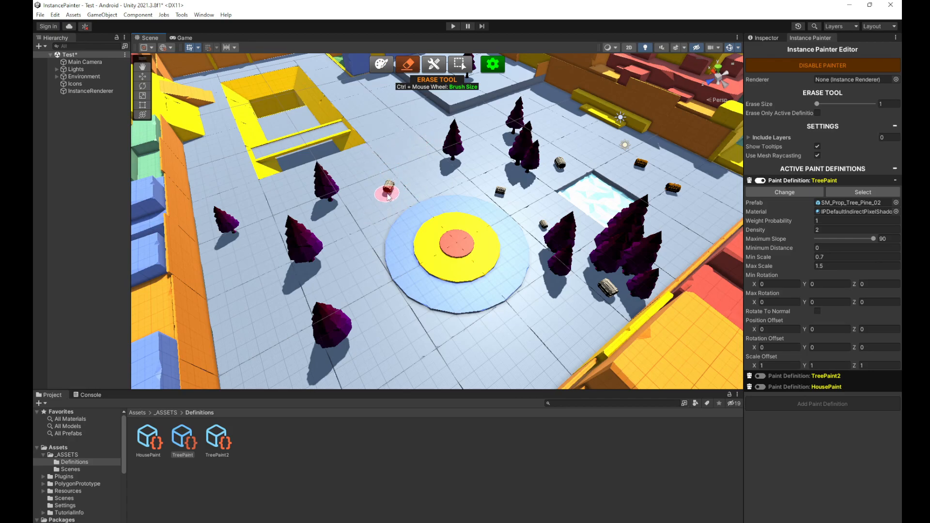
click(529, 167)
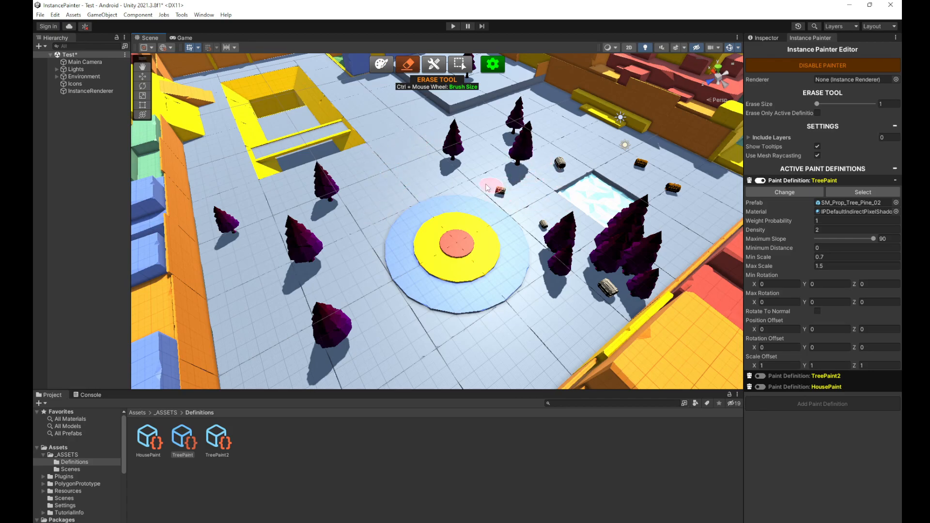
Reposition the three trees behind the target with the Modify tool and try modifying the middle one in place.
click(430, 64)
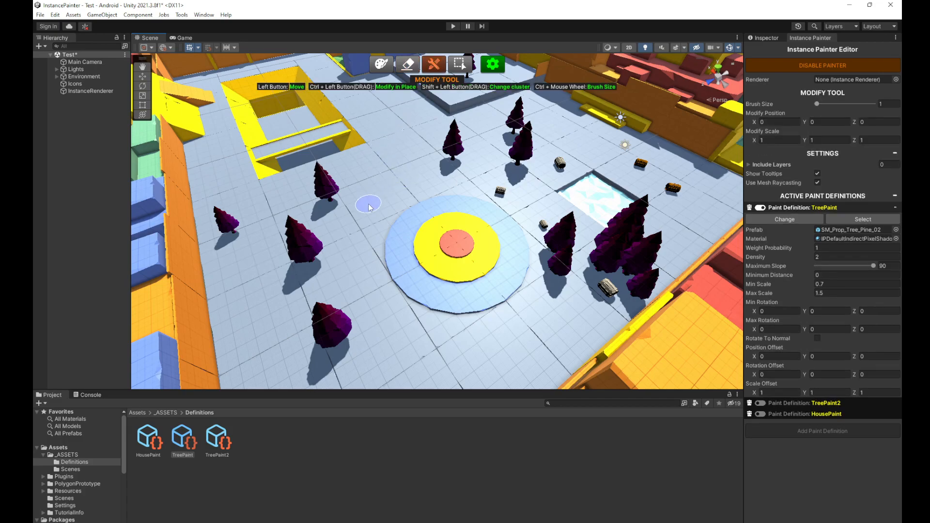
drag(458, 160, 390, 170)
drag(514, 130, 434, 171)
drag(519, 165, 515, 145)
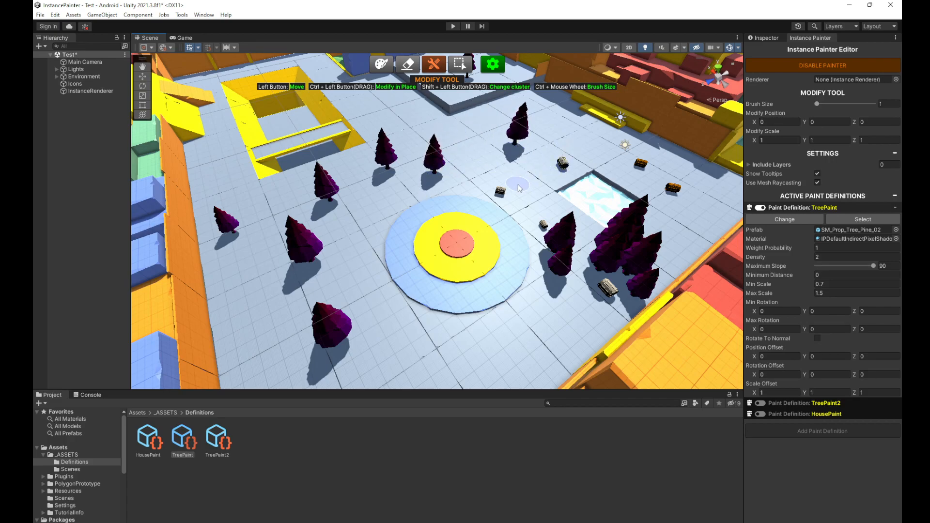
mouse_move(438, 173)
ctrl+mouse_down()
mouse_move(402, 173)
mouse_move(504, 173)
mouse_move(471, 159)
mouse_move(446, 178)
ctrl+mouse_up()
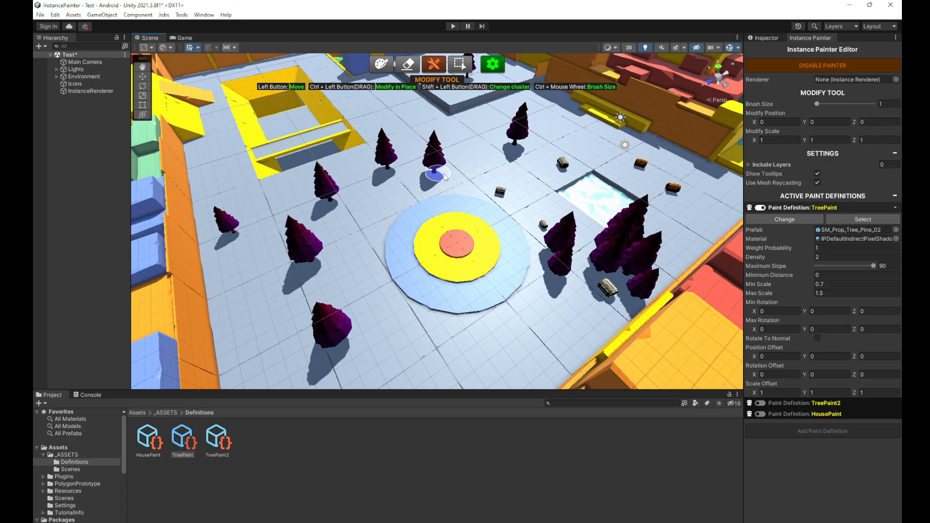
key(shift)
Activate the Rect tool and set its density to 20.
click(457, 67)
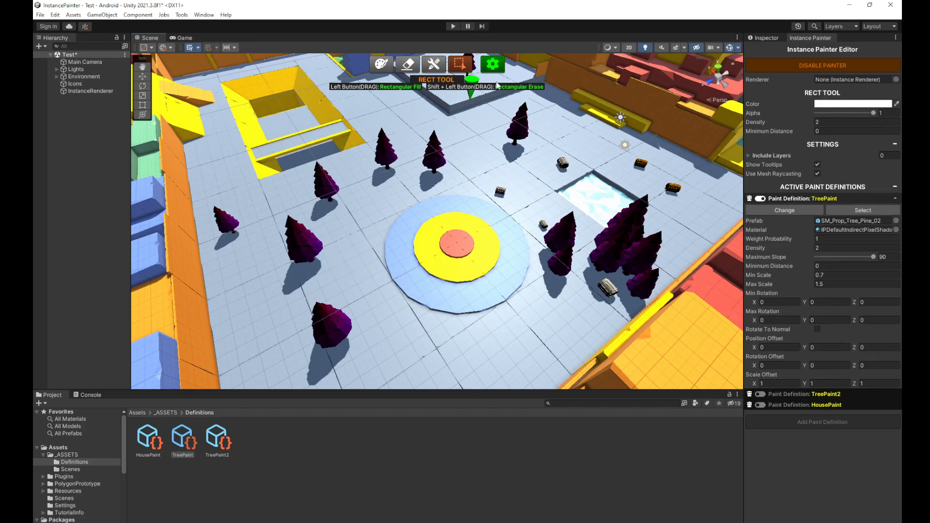
click(819, 122)
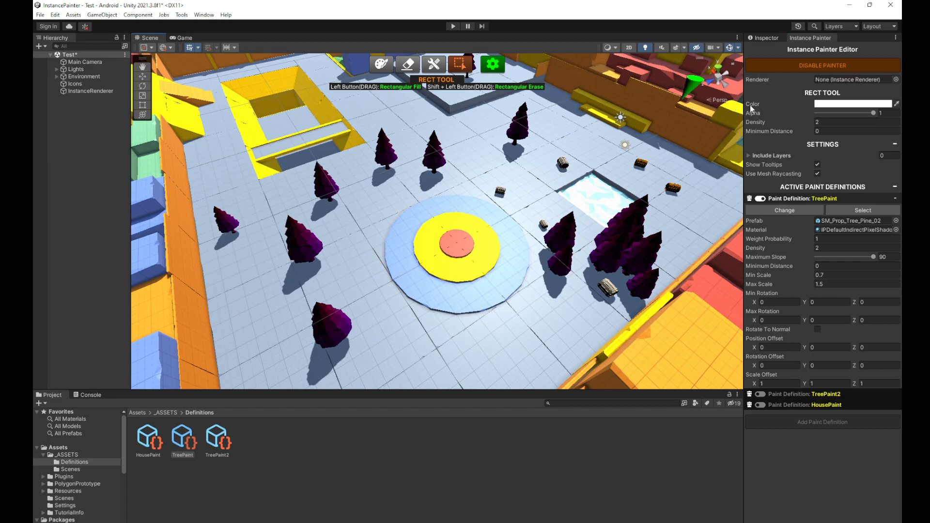
click(804, 121)
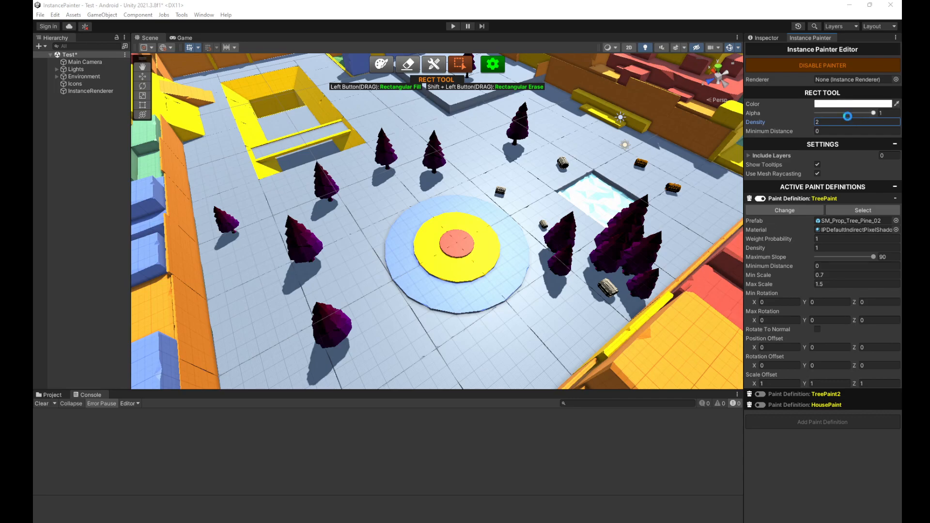
click(848, 114)
drag(849, 113, 875, 115)
click(856, 124)
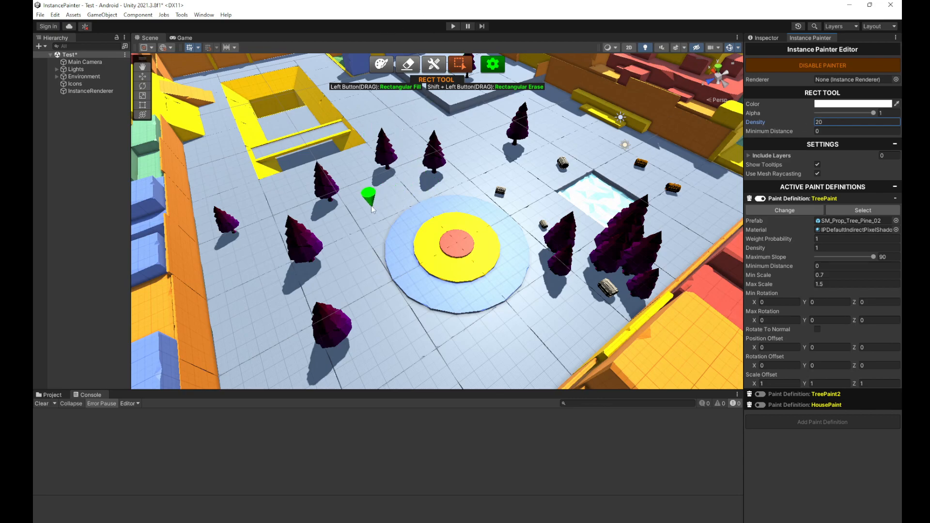
Fill a rectangular area over the target with trees and clear it again with a rectangular erase.
drag(347, 209, 541, 276)
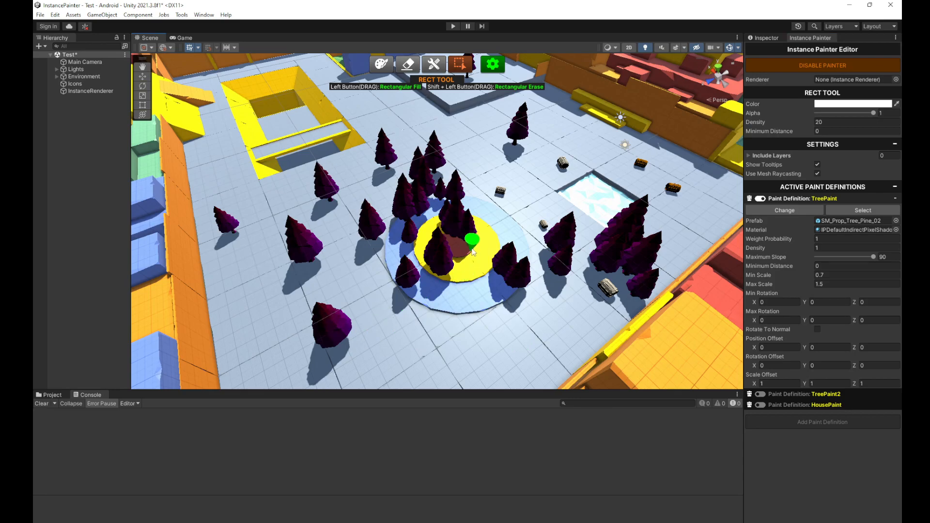
mouse_move(354, 207)
shift+mouse_down()
mouse_move(448, 253)
mouse_move(474, 300)
shift+mouse_up()
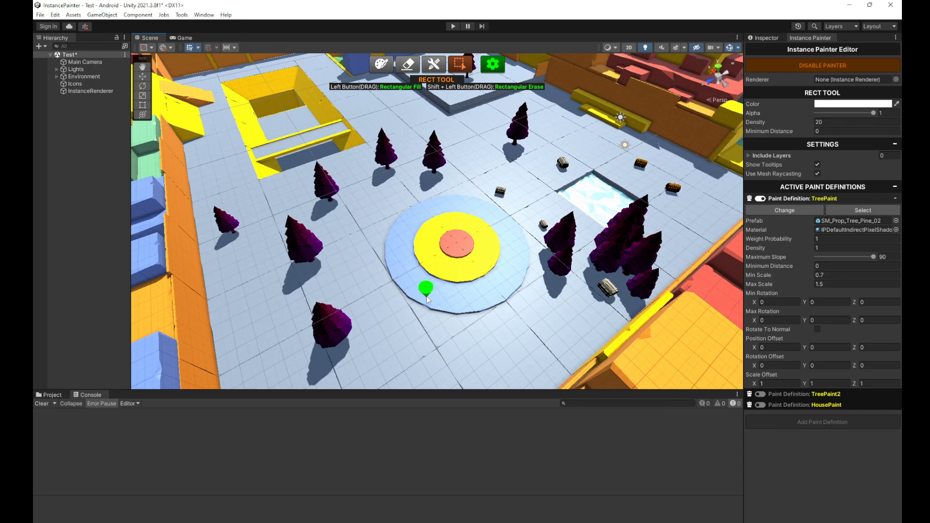
Switch back to the Paint tool.
middle_drag(415, 193, 461, 241)
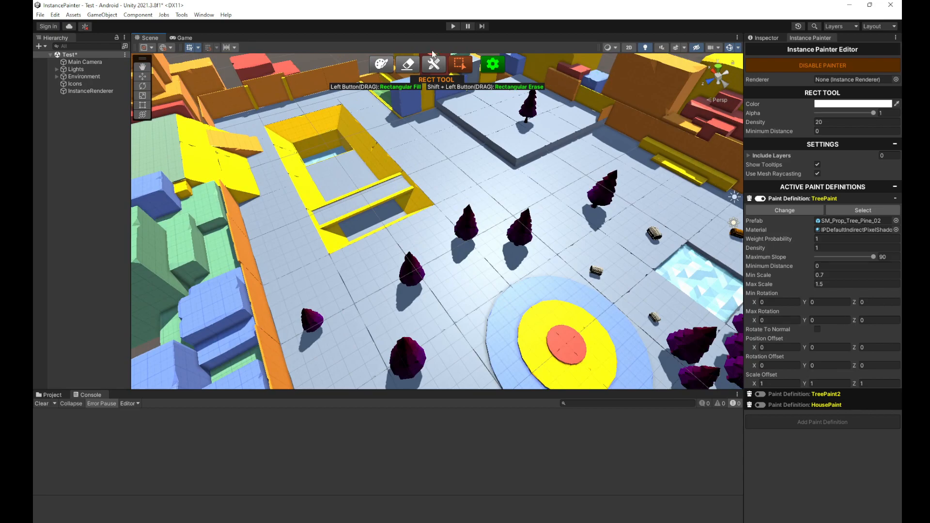
click(388, 68)
middle_drag(530, 225, 507, 217)
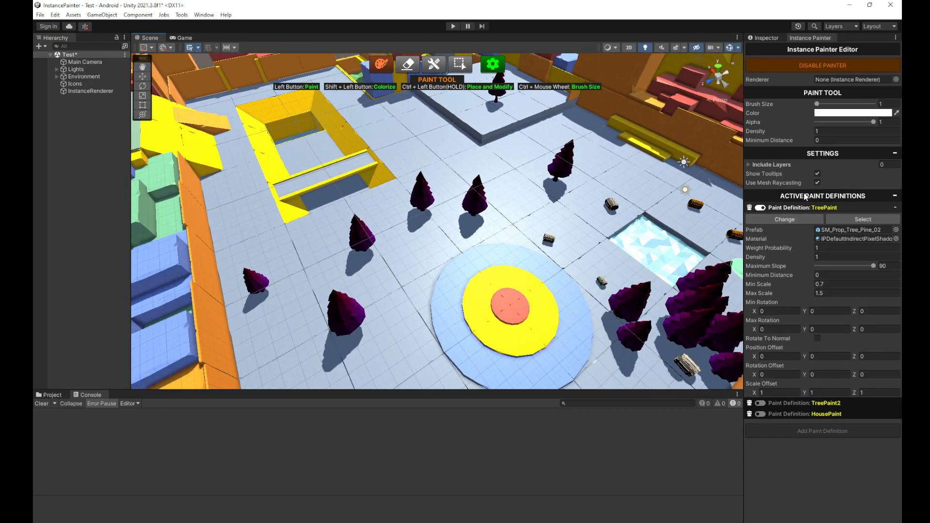
Disable the TreePaint definition, try deleting a definition but decline the confirmation, and enable TreePaint again.
click(762, 208)
click(761, 208)
click(761, 208)
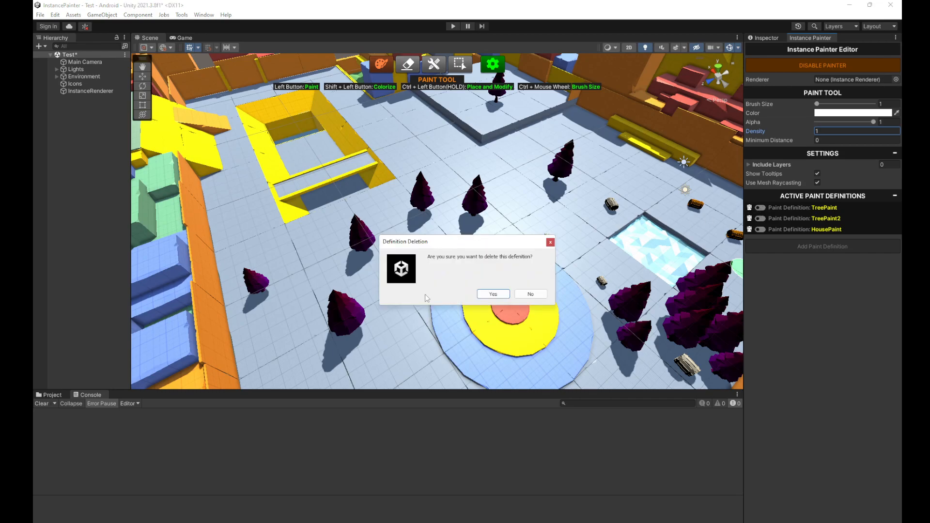
click(530, 294)
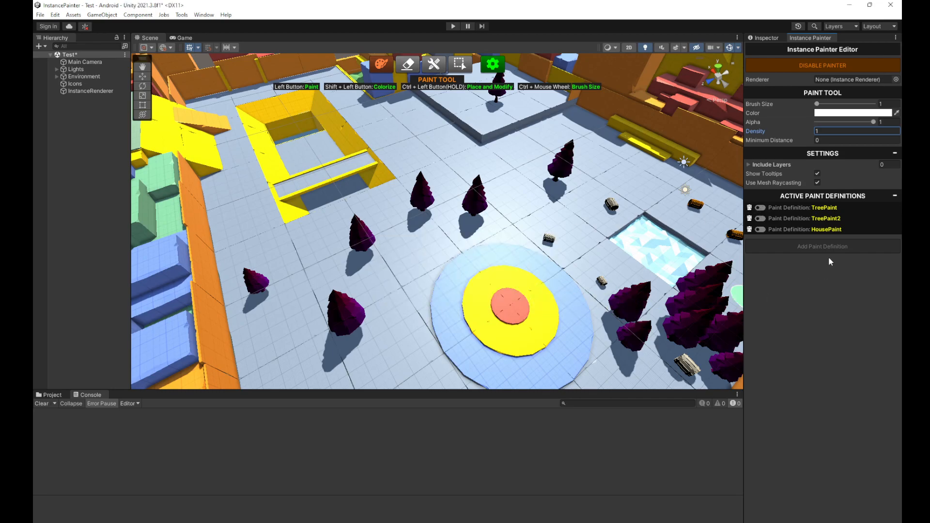
click(749, 208)
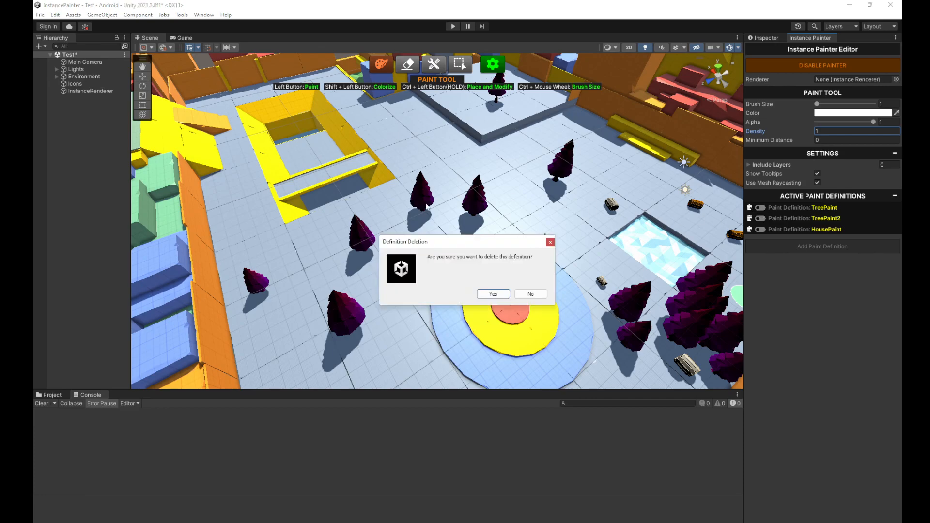
click(531, 294)
click(760, 209)
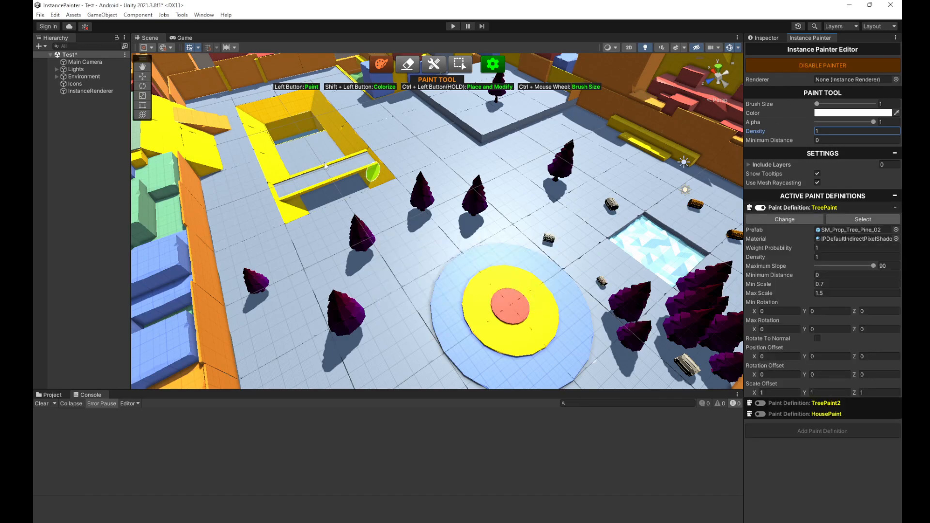
Select the InstanceRenderer object and examine its settings, clusters and modifiers.
click(122, 137)
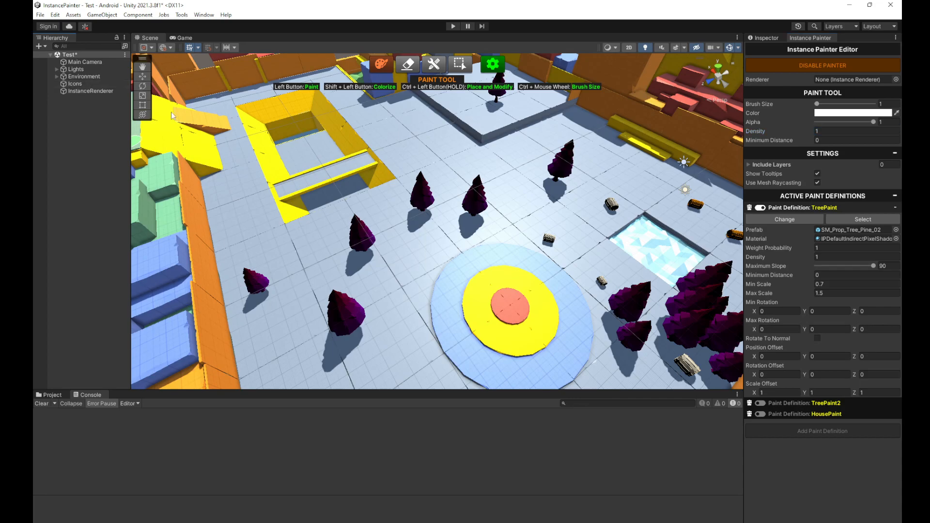
click(109, 93)
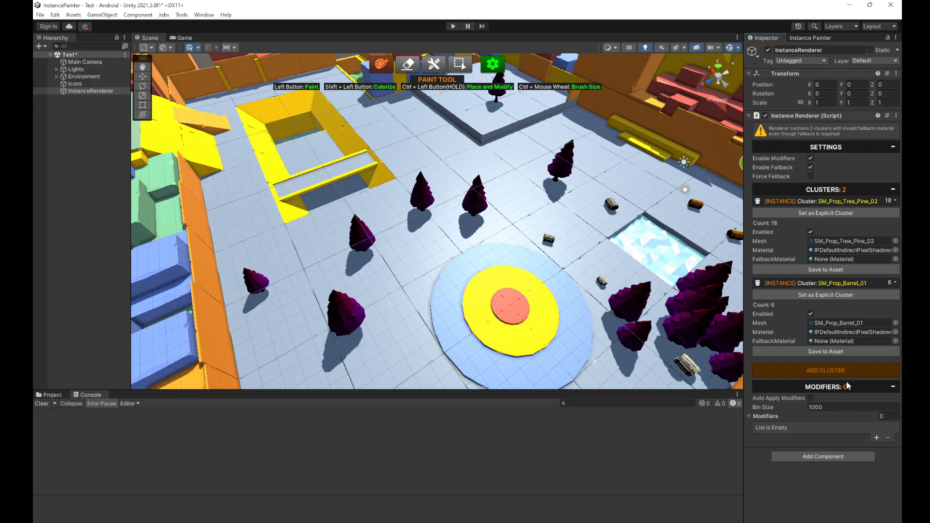
scroll(545, 214, down, 2)
scroll(543, 213, down, 3)
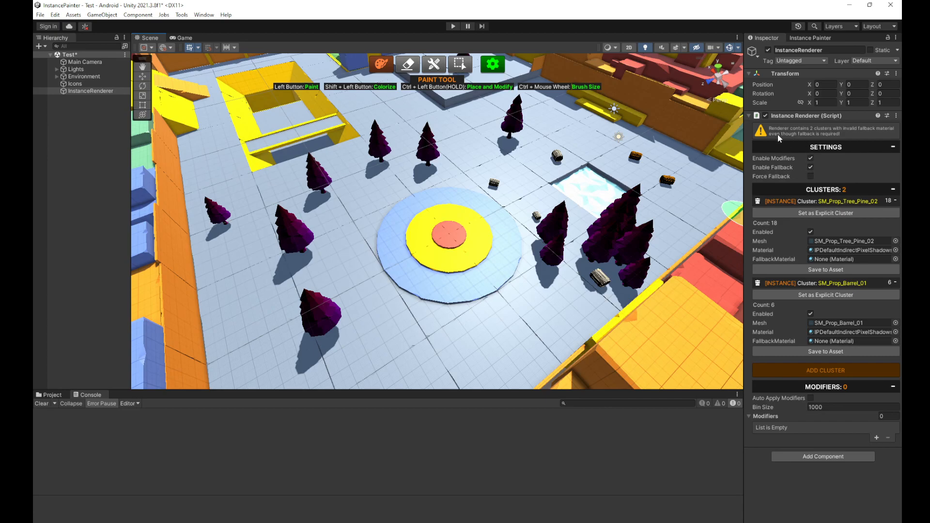
Collapse the InstanceRenderer's Modifiers section, keeping Clusters expanded and Enable Fallback on.
click(810, 168)
click(810, 149)
click(893, 189)
click(893, 205)
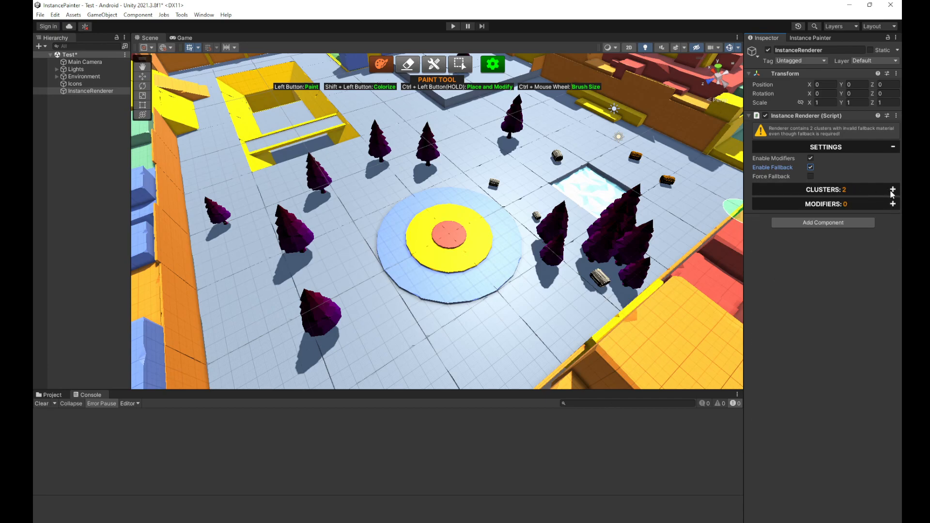
click(892, 191)
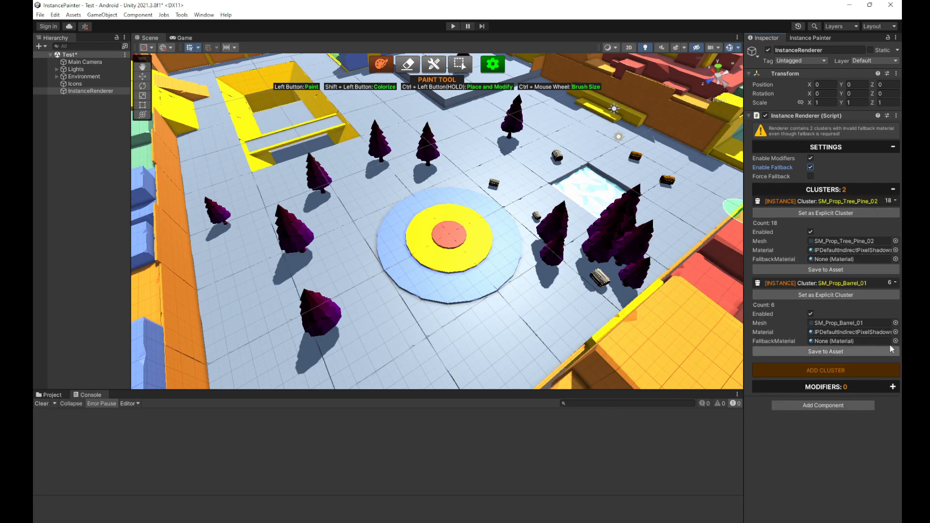
click(895, 201)
click(895, 201)
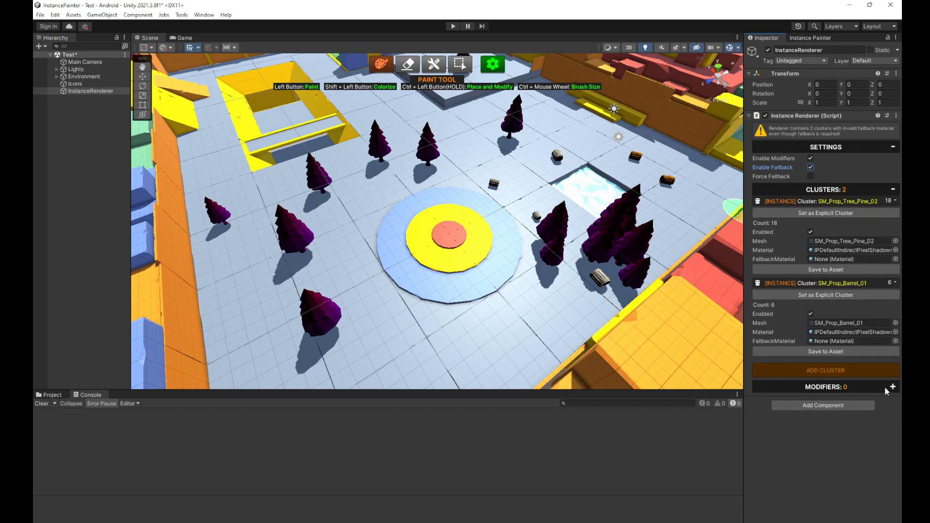
Turn off Enable Modifiers on the InstanceRenderer.
click(809, 158)
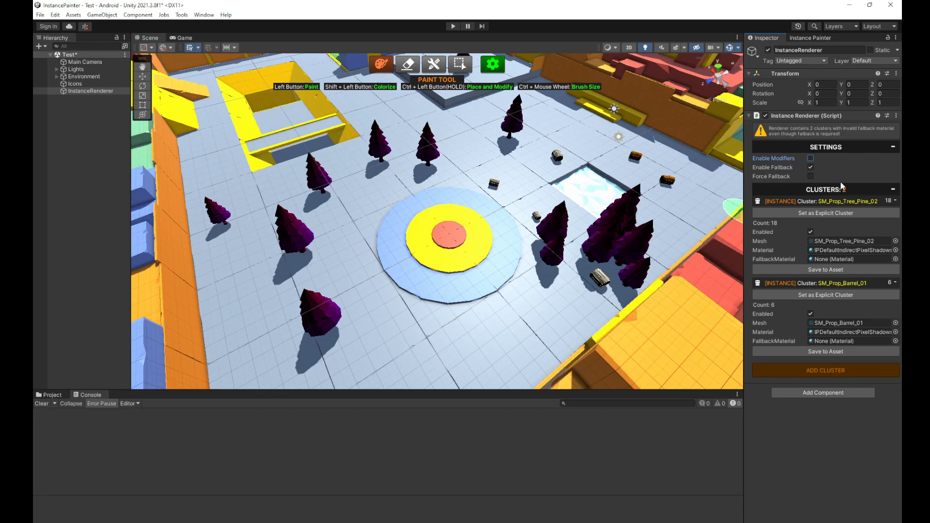
click(810, 158)
click(810, 158)
Toggle the SM_Prop_Tree_Pine_02 and SM_Prop_Barrel_01 clusters off and on again.
click(811, 232)
click(810, 232)
click(811, 314)
click(811, 314)
click(812, 314)
click(812, 315)
click(808, 37)
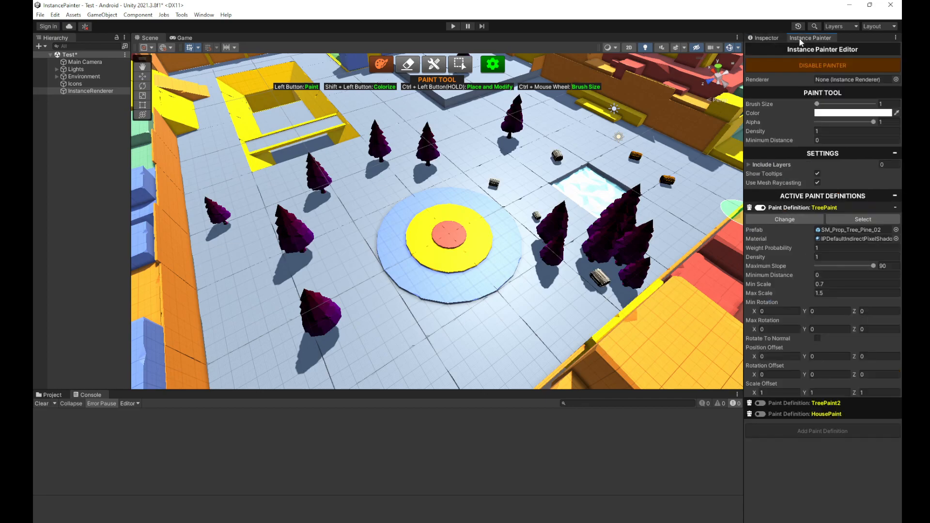
click(760, 39)
click(810, 314)
click(811, 314)
click(812, 233)
click(812, 233)
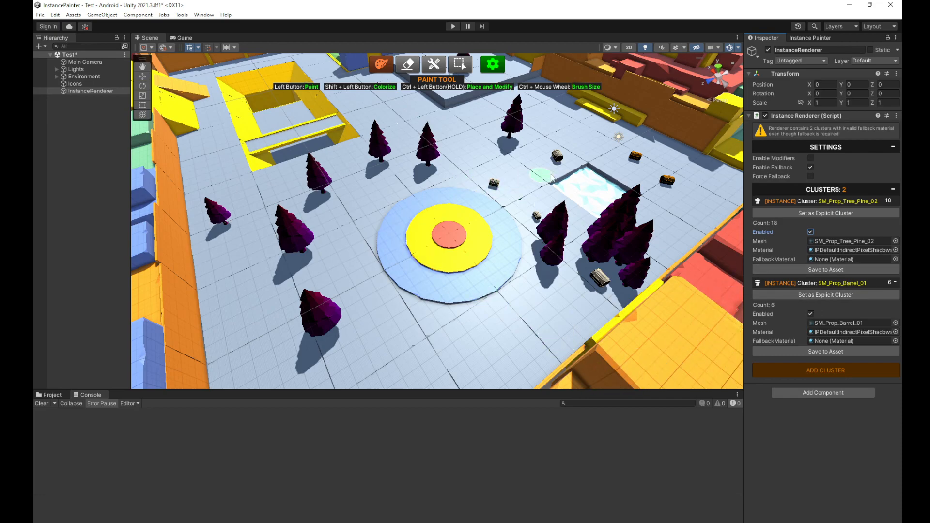
Return to the Instance Painter's general settings and locate the material assigned to the TreePaint definition.
click(381, 64)
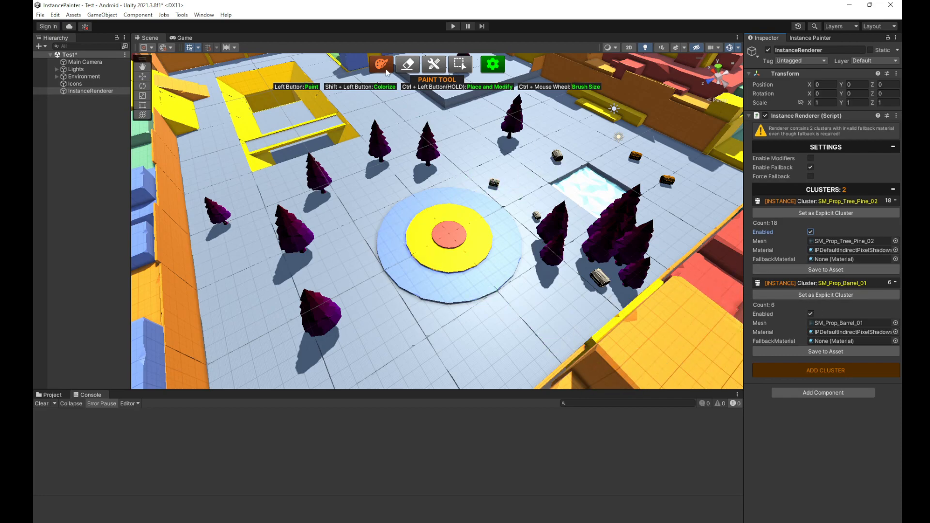
click(499, 64)
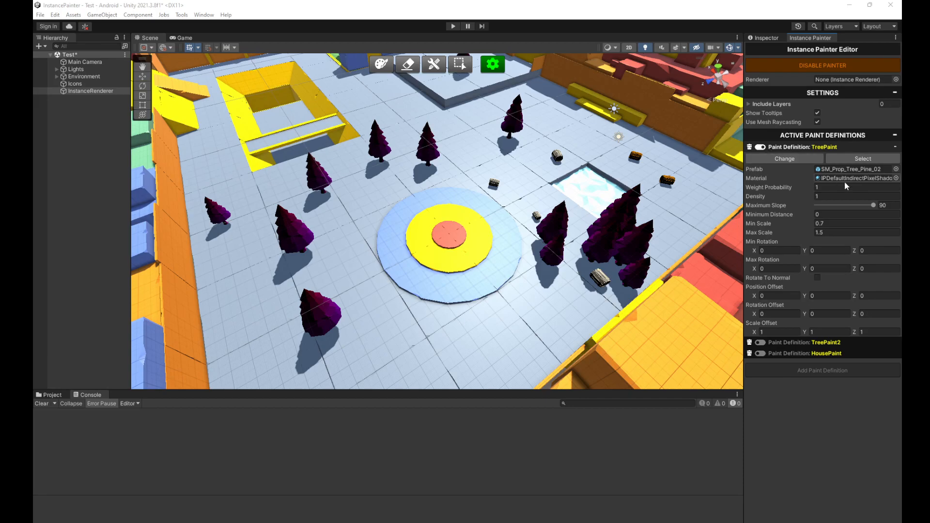
click(863, 180)
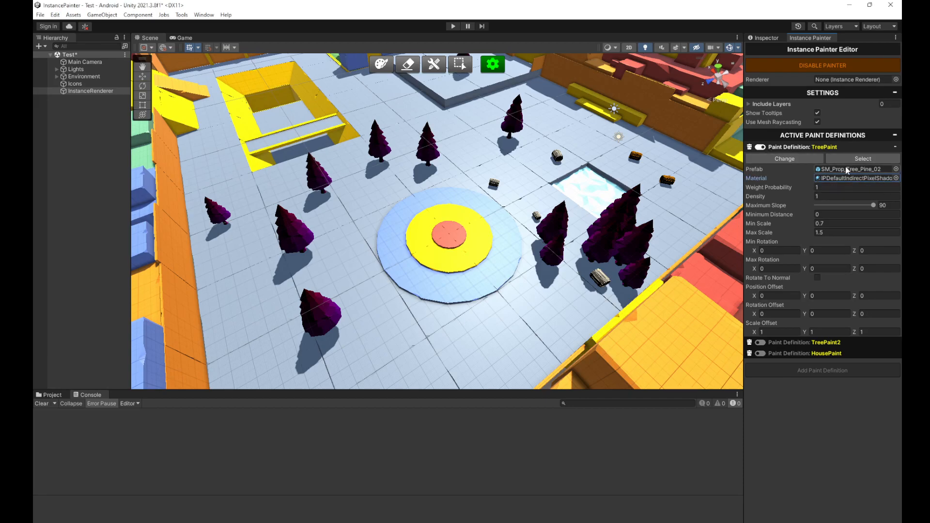